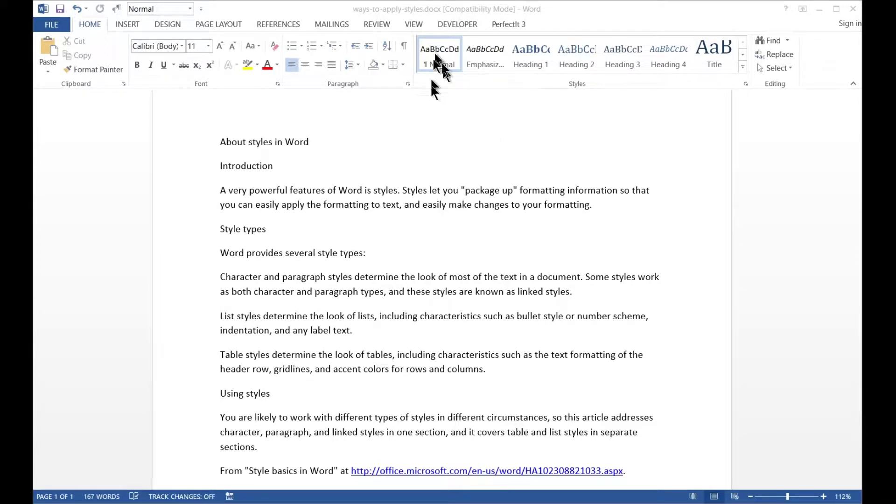
- Apply the Title style to the "About styles in Word" line at the beginning of the document
left_click(306, 193)
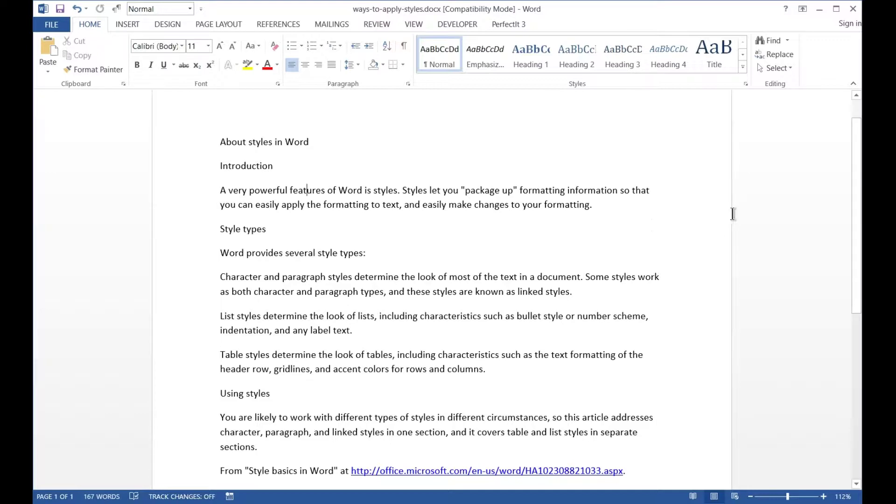
left_click(261, 143)
left_click(284, 144)
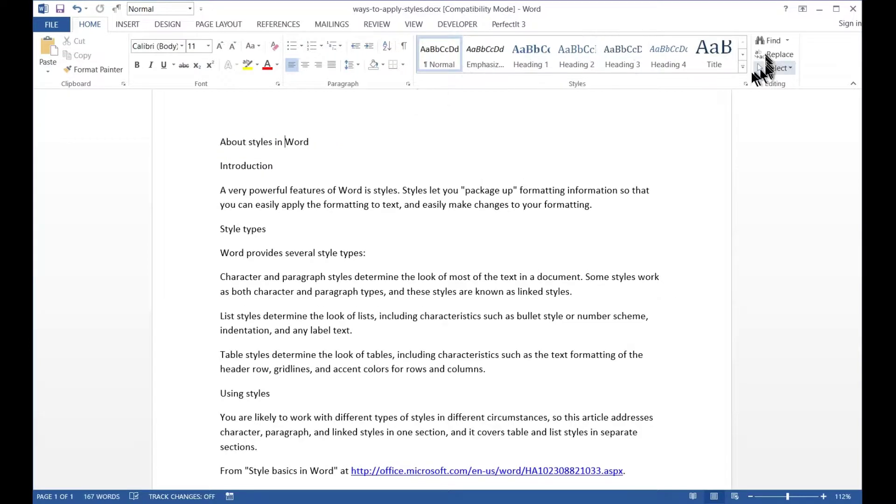
left_click(742, 68)
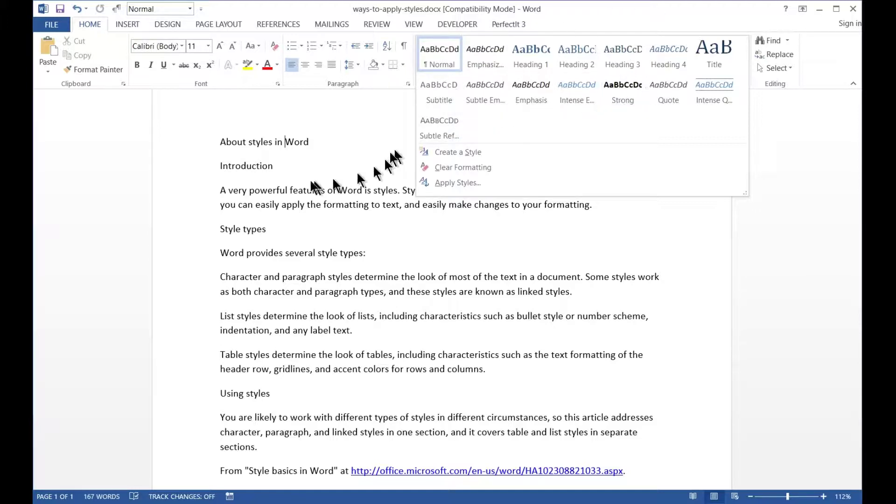
left_click(279, 144)
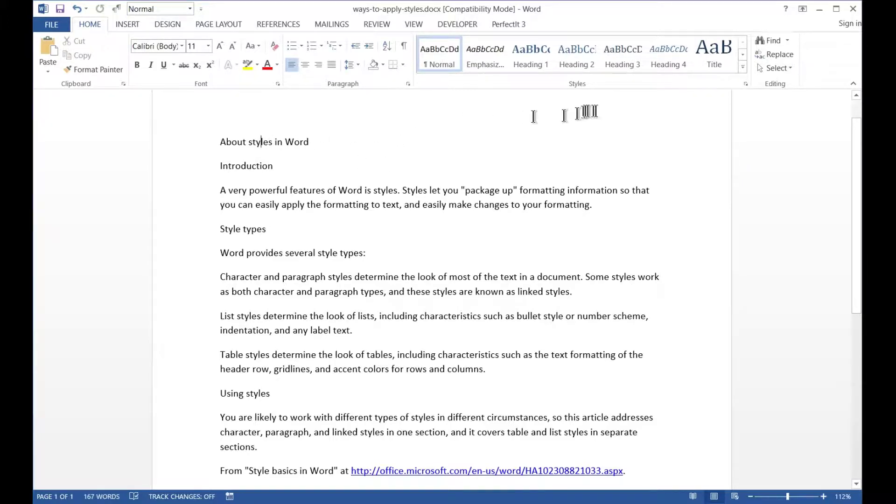
left_click(720, 54)
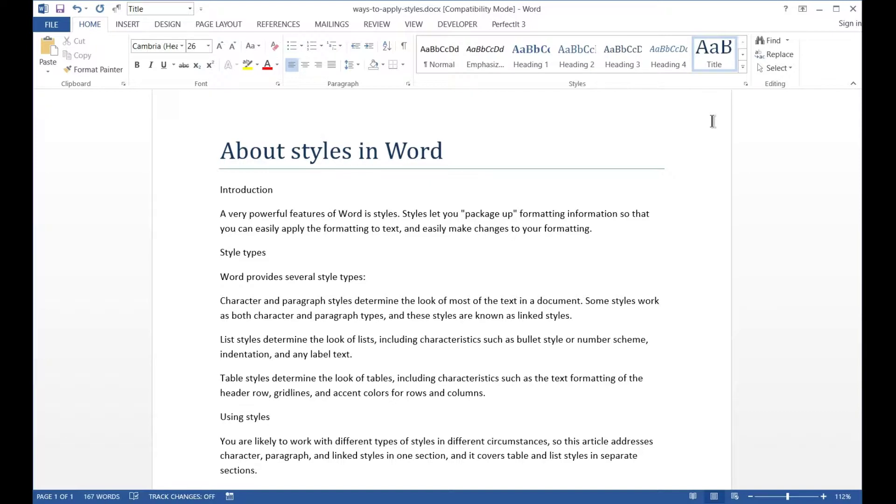
- Display the full Styles pane beside the document, and switch its style preview off and back on
left_click(744, 84)
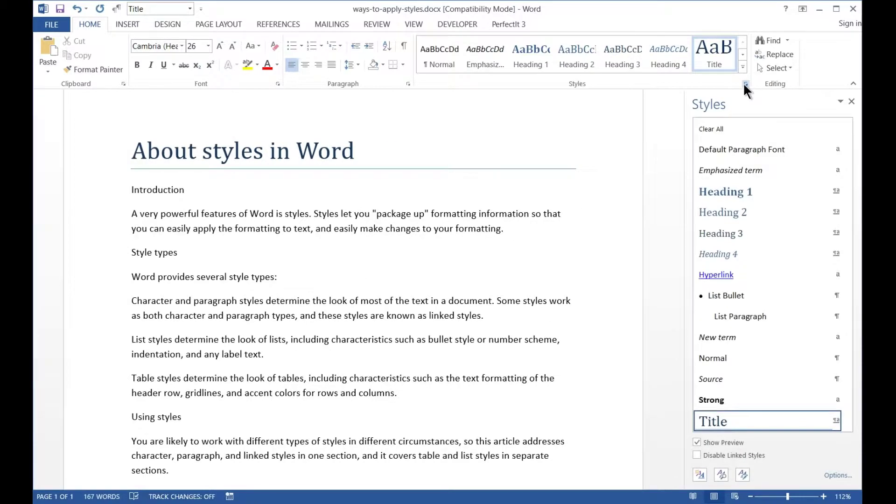
left_click(744, 84)
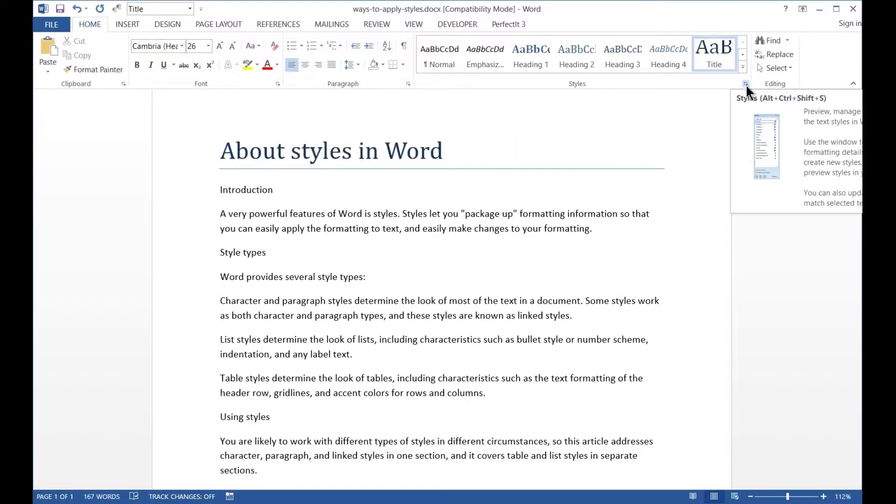
left_click(745, 84)
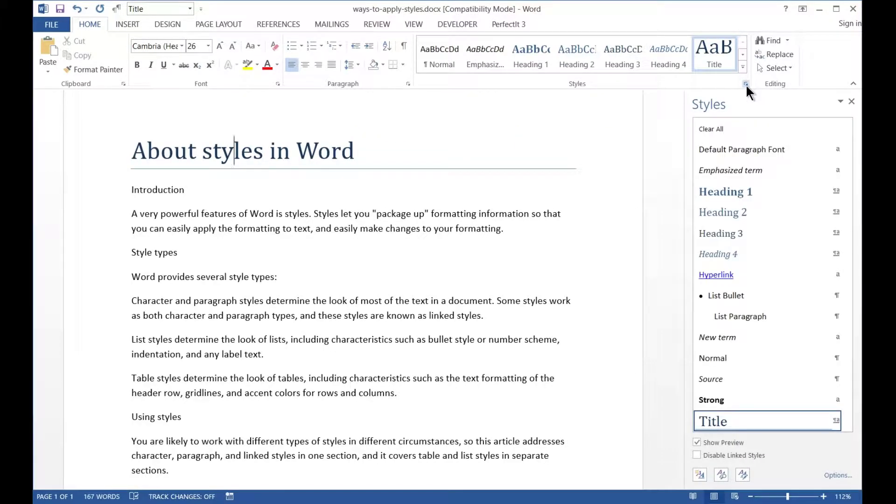
left_click(746, 84)
left_click(745, 84)
left_click(739, 441)
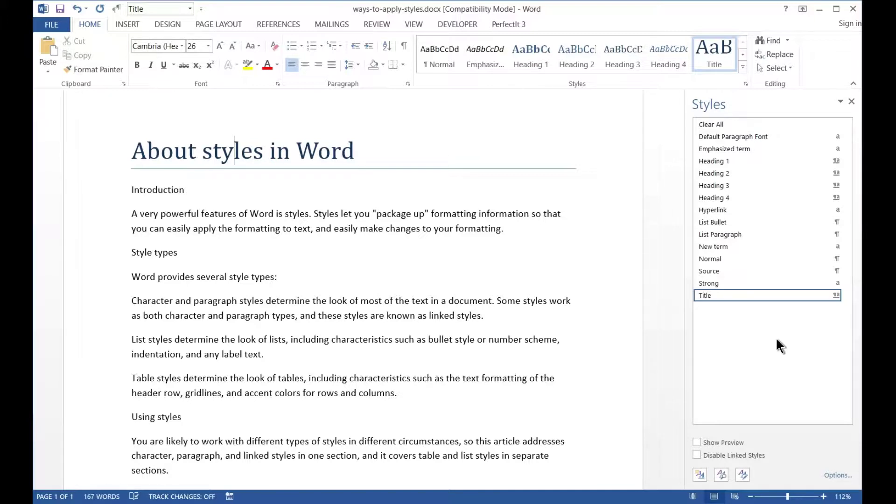
left_click(732, 442)
- Apply the Heading 1 style to the "Introduction" paragraph
left_click(462, 279)
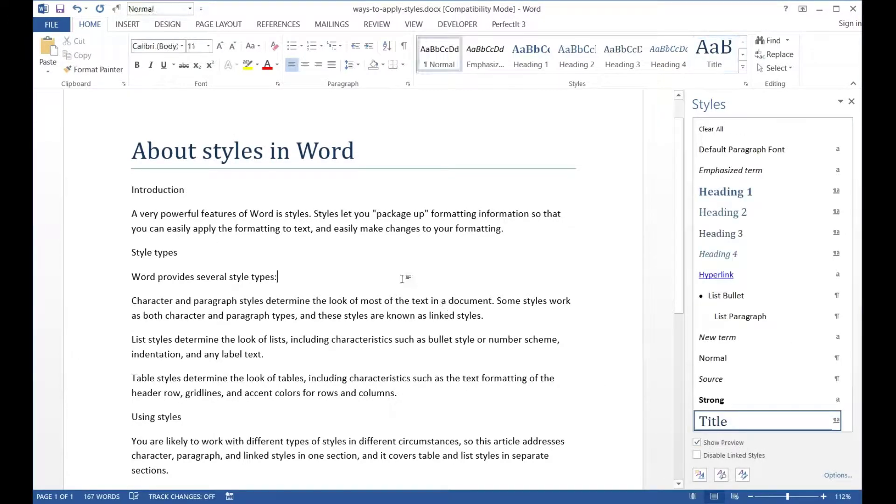
left_click(159, 192)
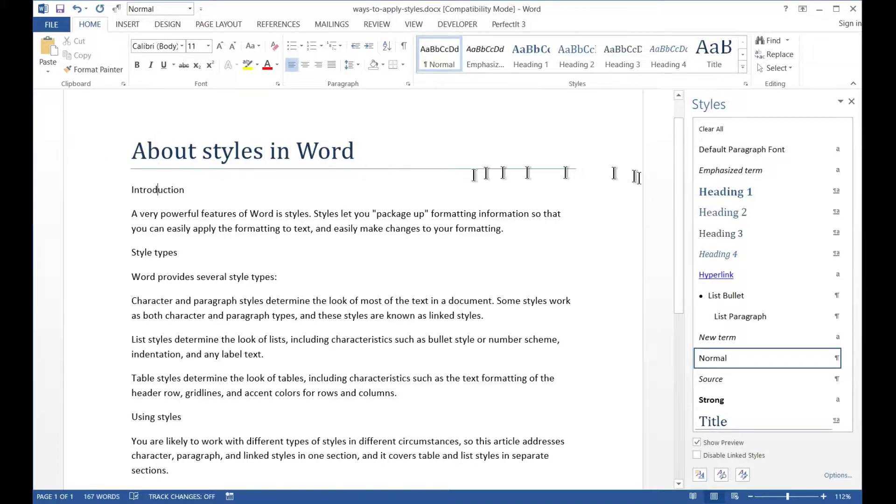
mouse_move(748, 193)
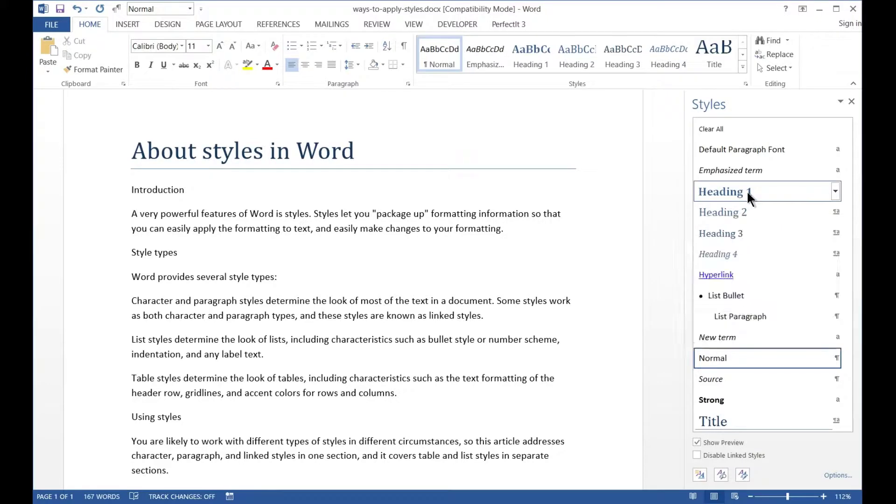
left_click(746, 191)
- Apply the Heading 2 style to the "Style types" paragraph
left_click(179, 255)
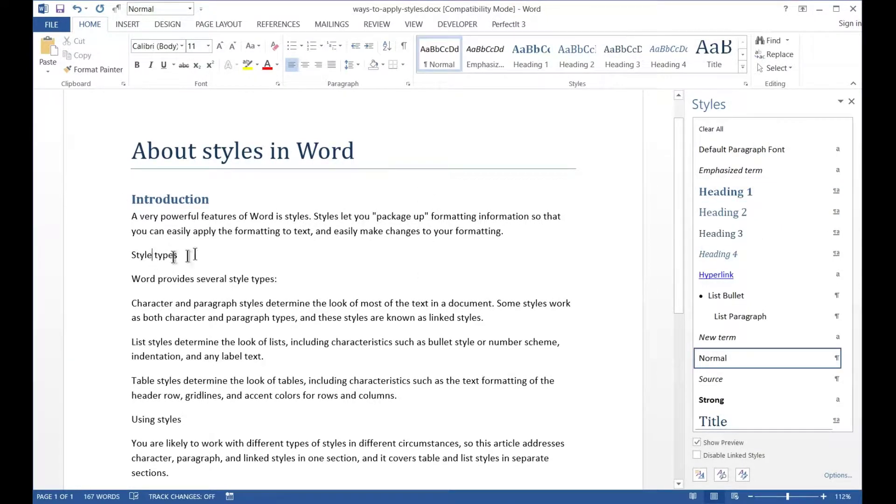
left_click(793, 212)
left_click(303, 231)
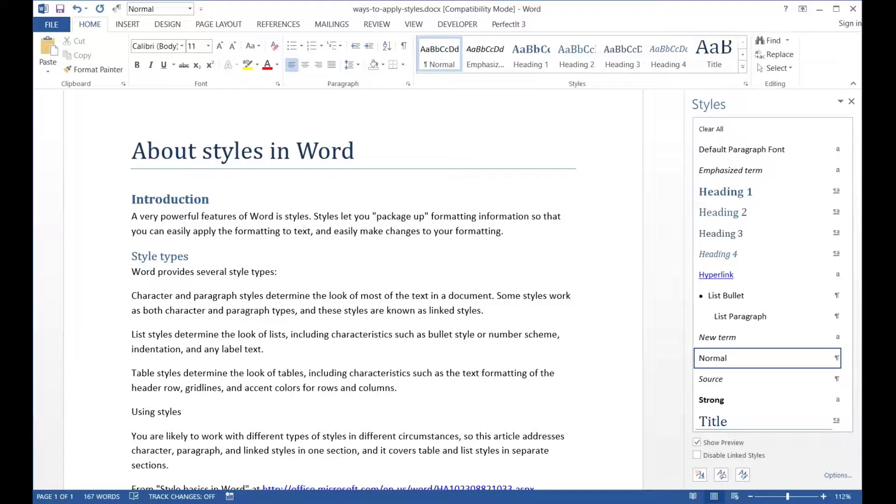
- Limit the Styles pane to showing only the styles in use
left_click(835, 477)
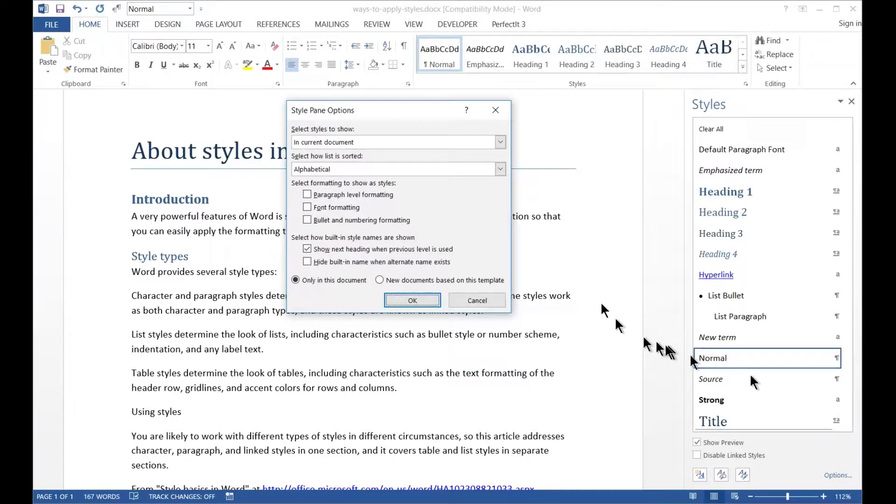
left_click_drag(426, 107, 475, 125)
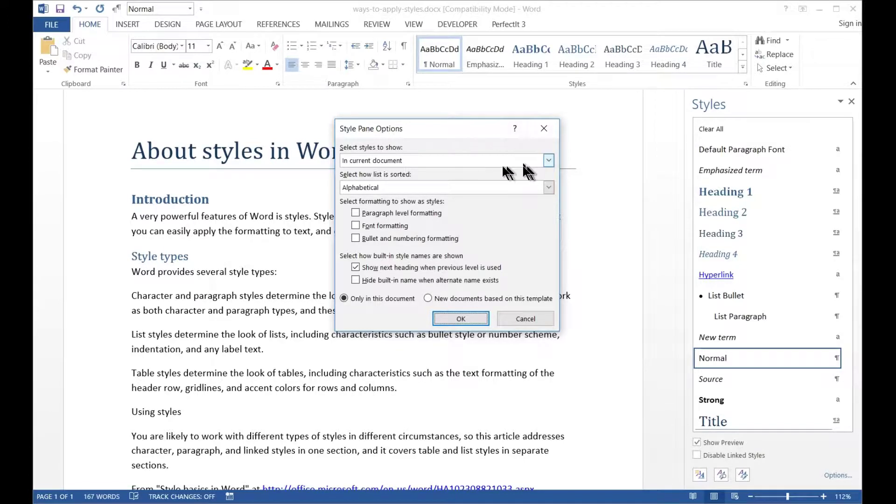
left_click(549, 160)
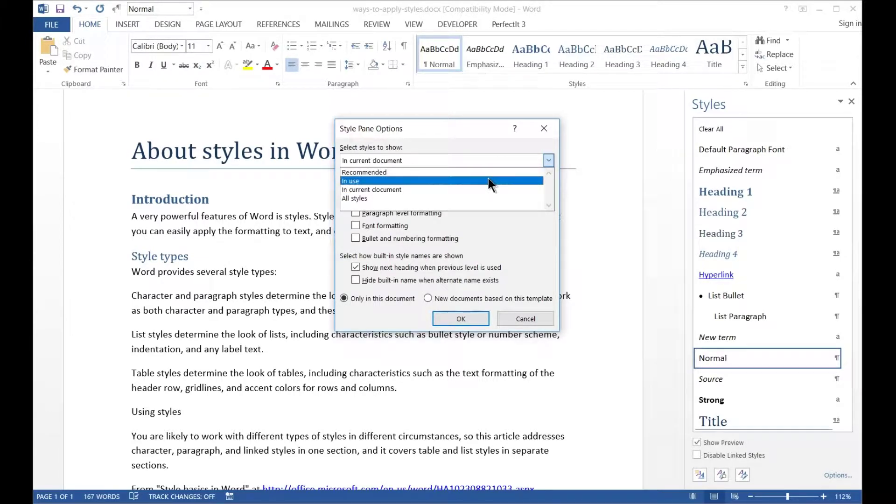
left_click(488, 178)
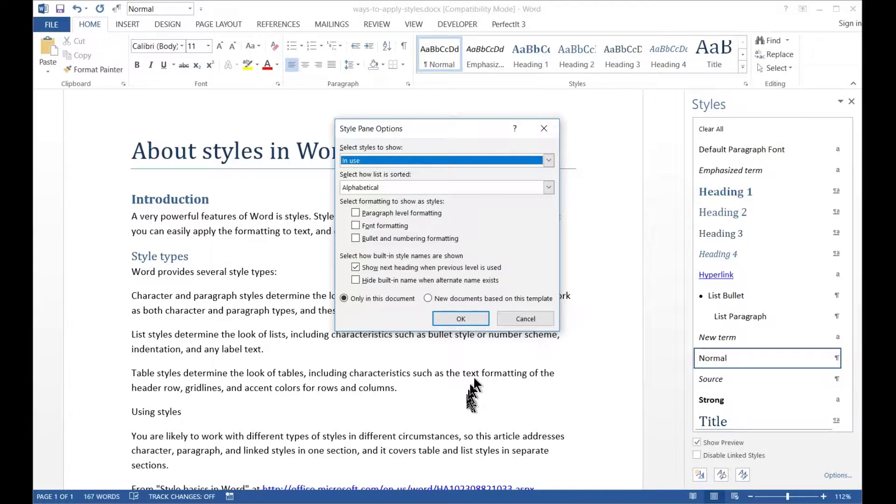
left_click(460, 318)
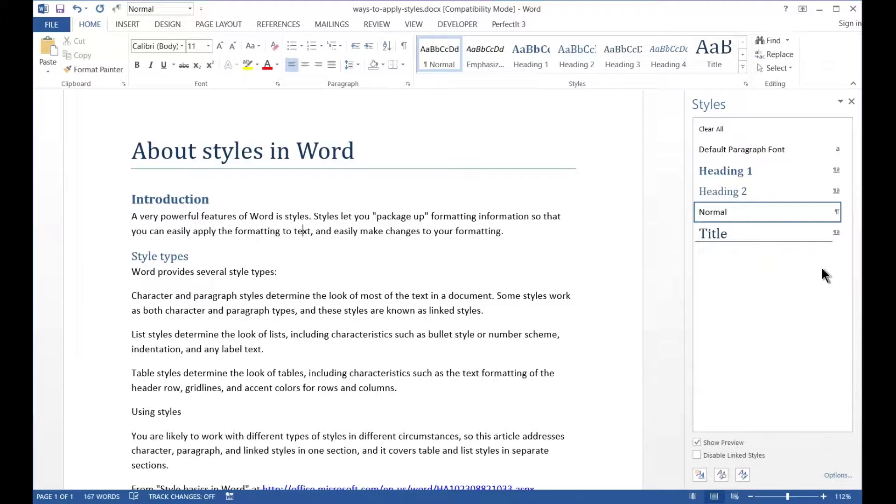
- Set the Styles pane to show all styles and browse through the complete list
left_click(841, 476)
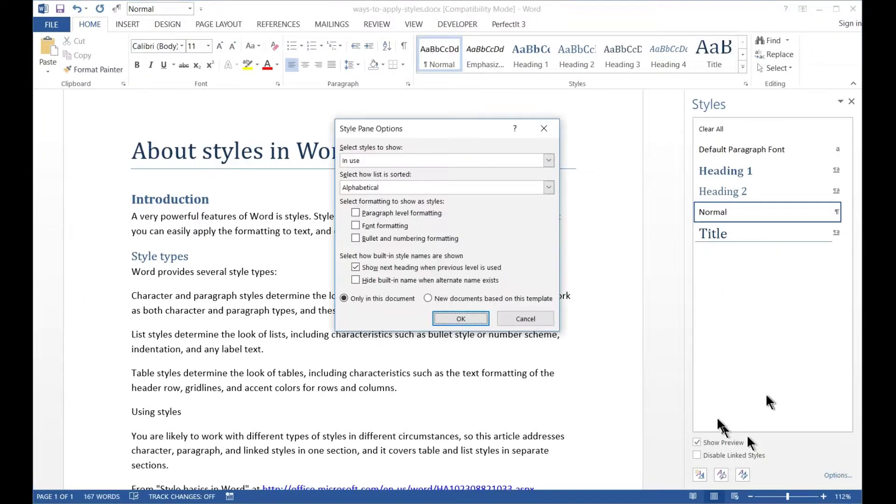
left_click(548, 161)
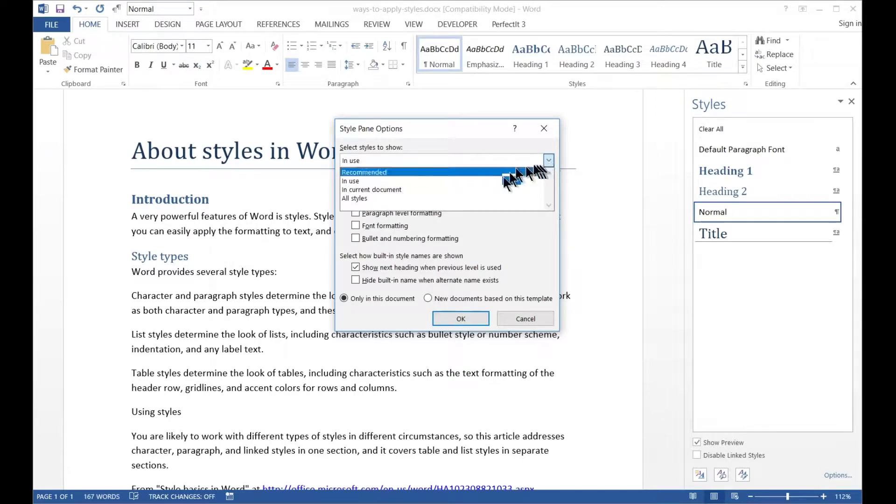
left_click(478, 201)
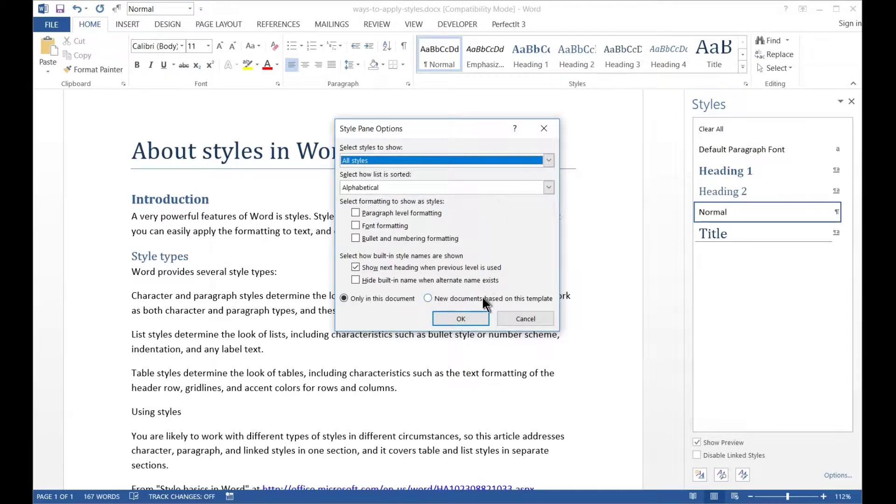
left_click(439, 318)
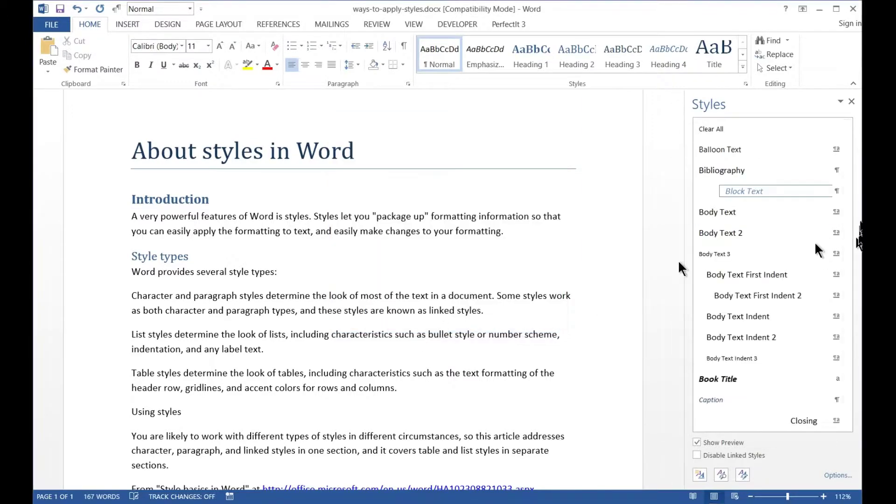
left_click_drag(850, 143, 853, 384)
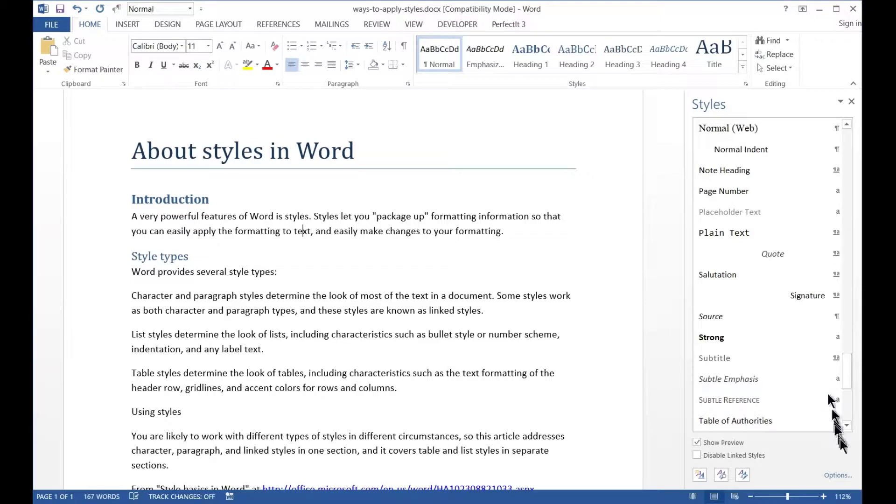
- Set the Styles pane to show the styles in the current document
left_click(837, 475)
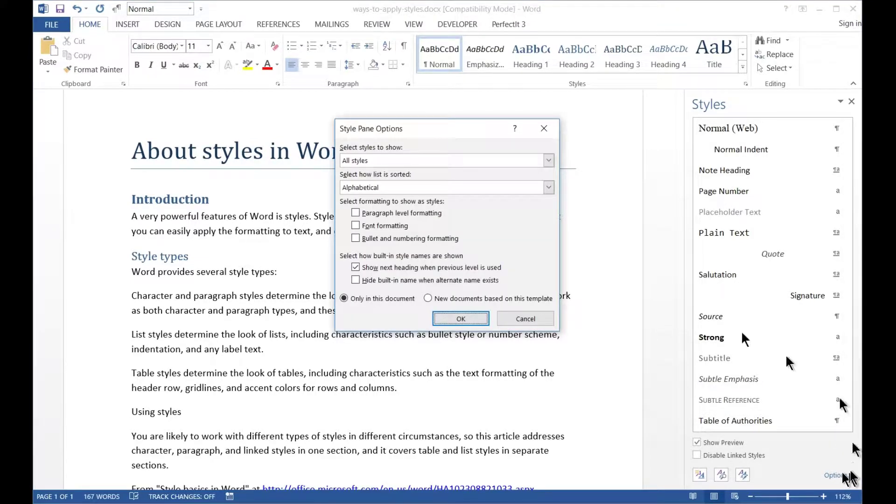
left_click(455, 159)
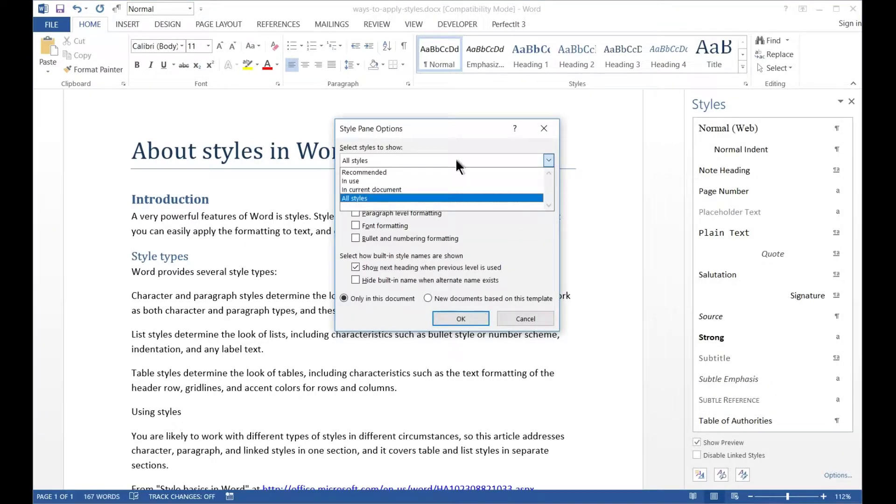
left_click(435, 188)
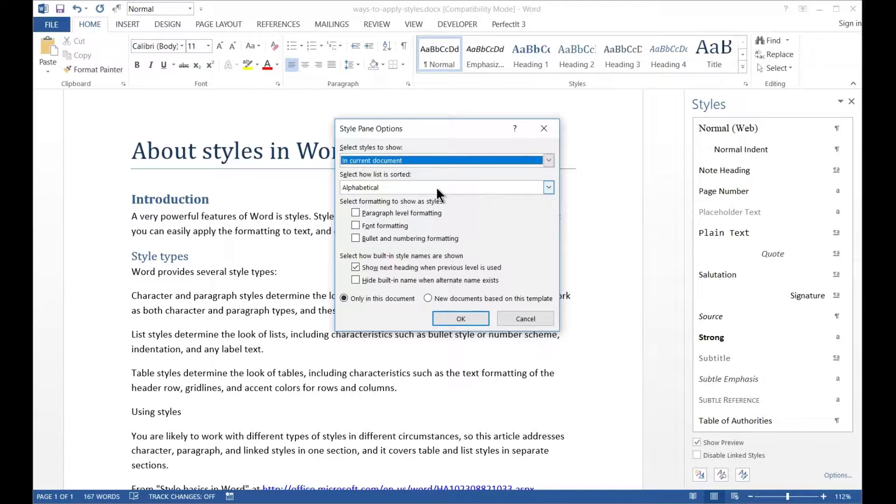
left_click(451, 316)
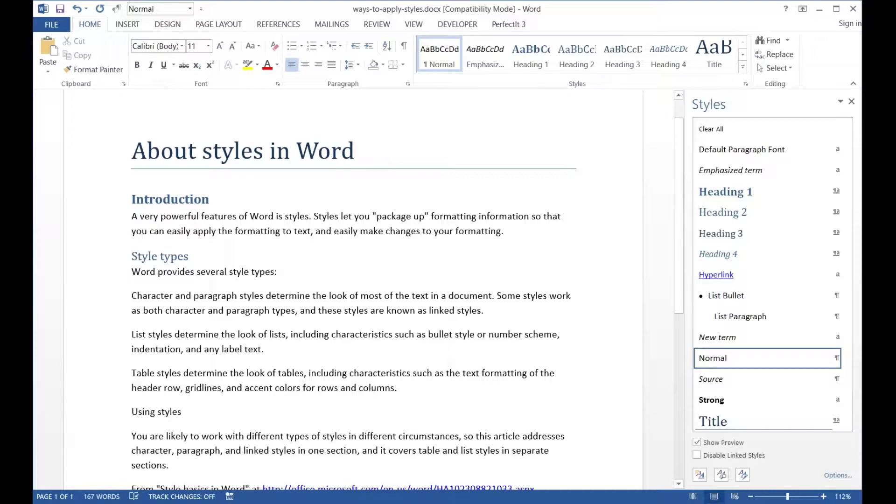
- Open the Apply Styles window, move it aside to view its style name options, and close it
left_click(742, 66)
key("Escape")
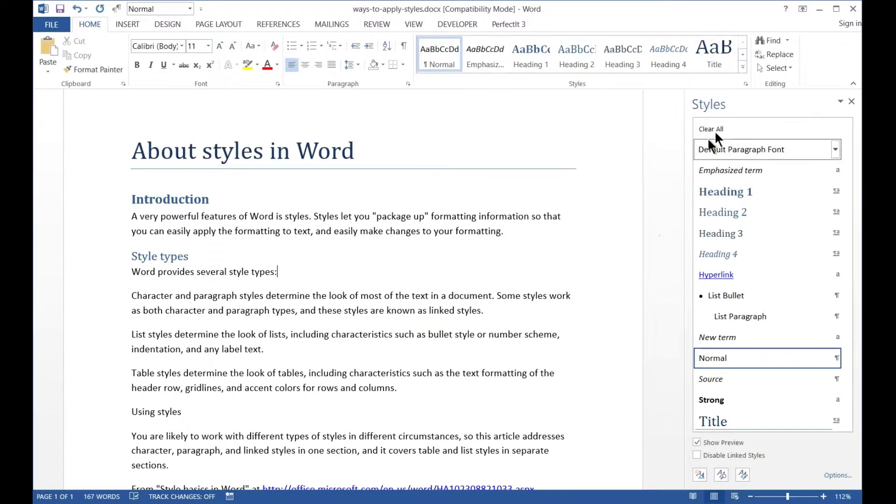
left_click(742, 68)
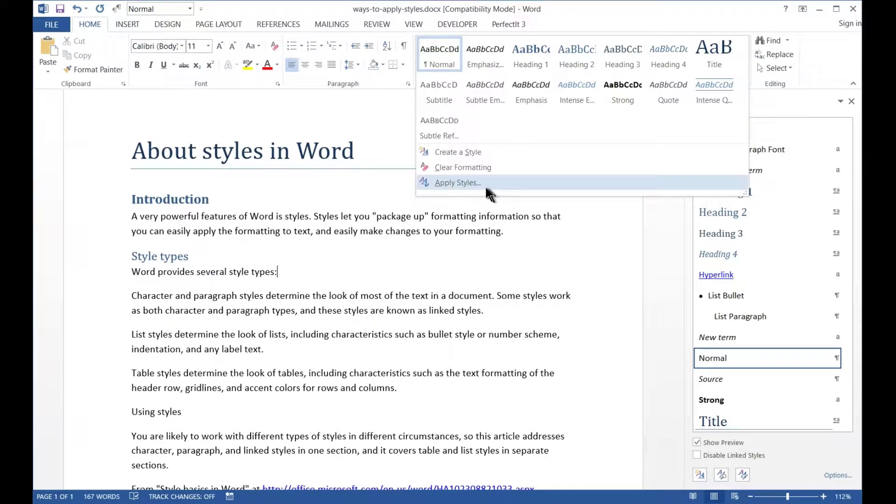
left_click(483, 182)
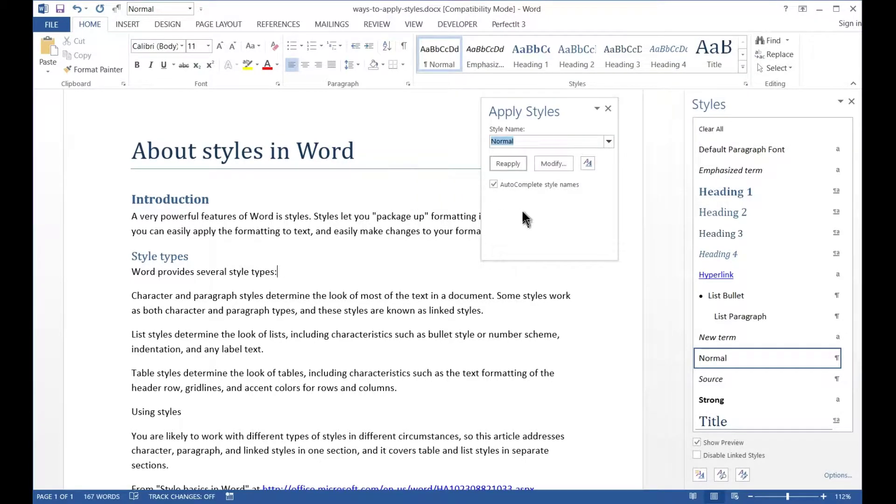
left_click_drag(550, 106, 585, 117)
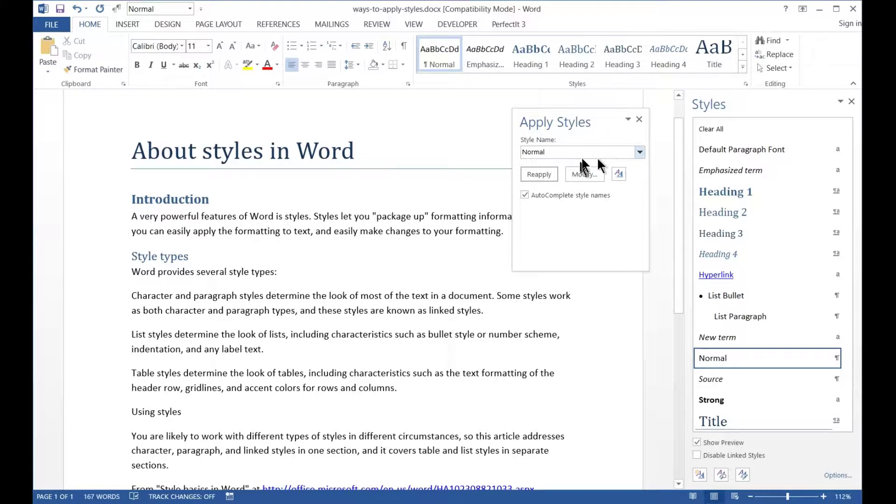
left_click(638, 119)
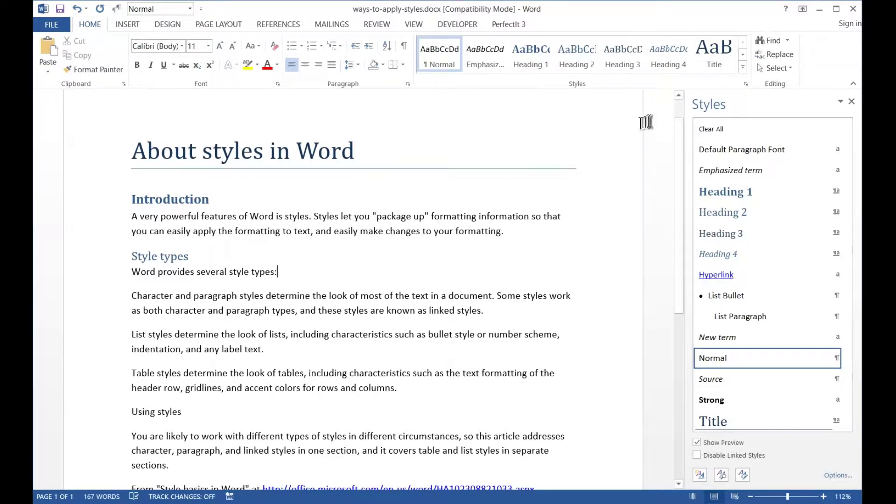
left_click(743, 67)
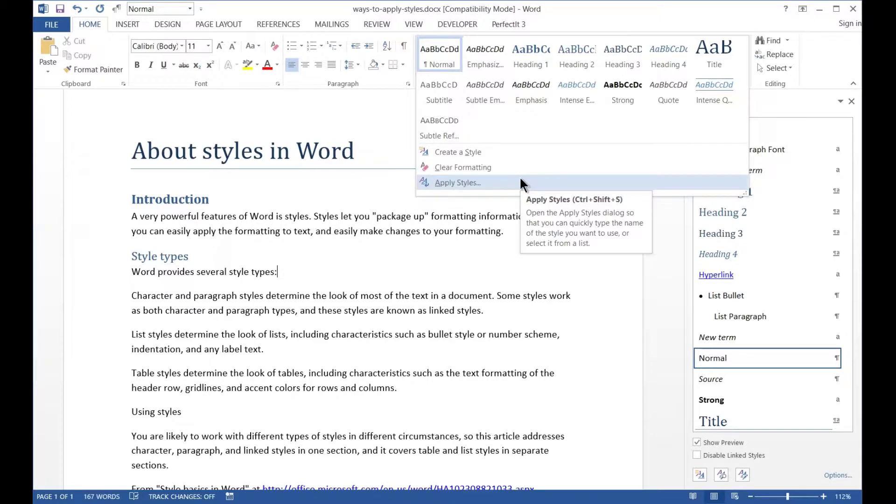
left_click(521, 181)
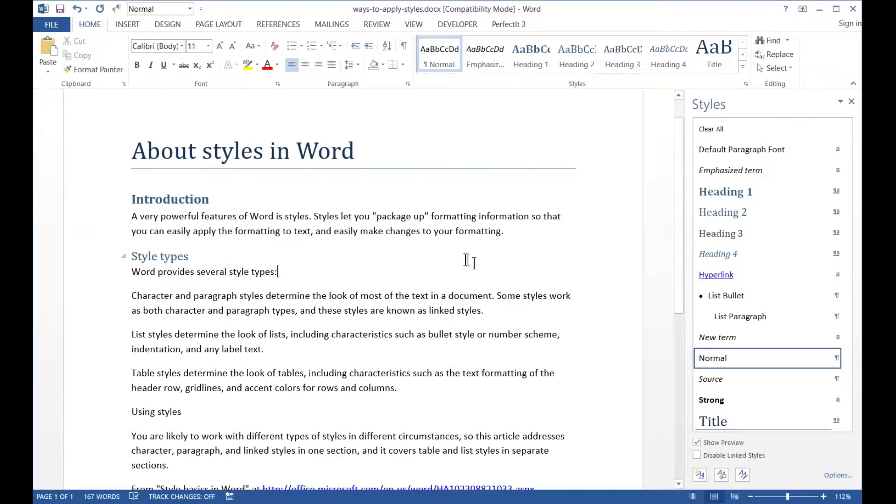
- Apply the New term style to the words "linked styles" by entering its name in the Apply Styles window
left_click(431, 312)
key("ctrl+shift+Right")
key("ctrl+shift+Right")
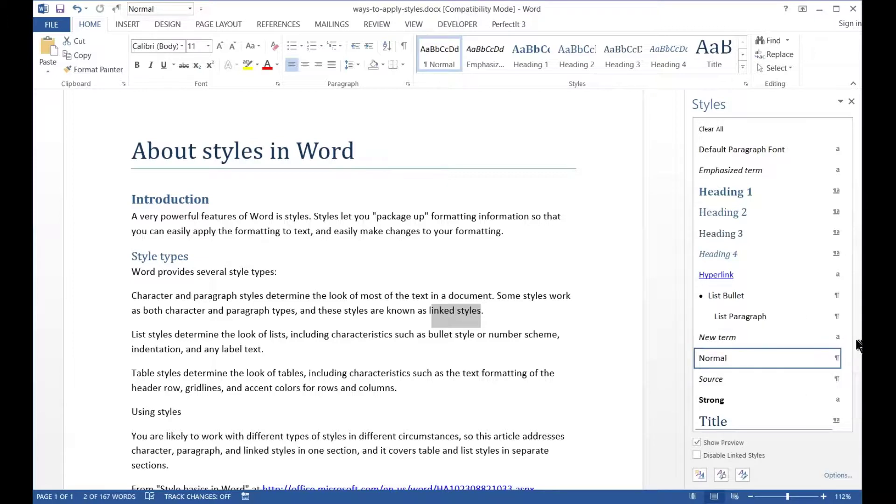
left_click(469, 305)
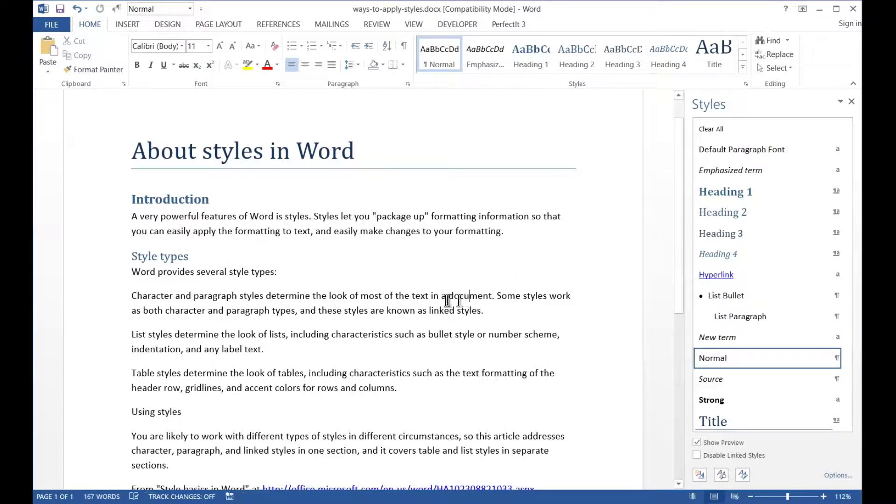
key("ctrl+Left")
key("ctrl+Left")
key("ctrl+shift+Right")
key("ctrl+shift+Right")
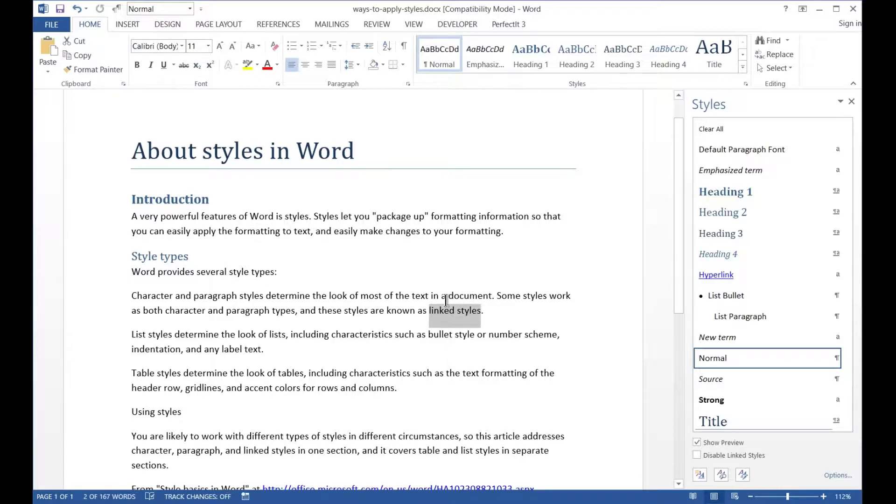
key("ctrl+shift+s")
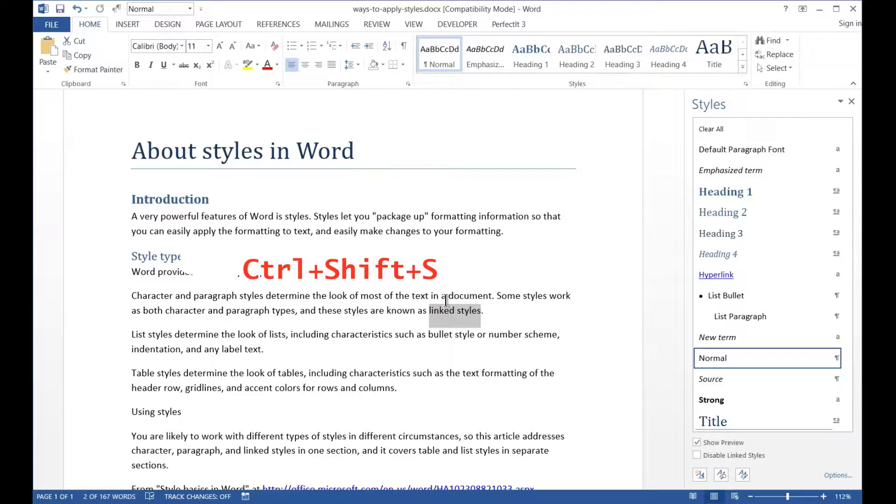
key("ctrl+shift+s")
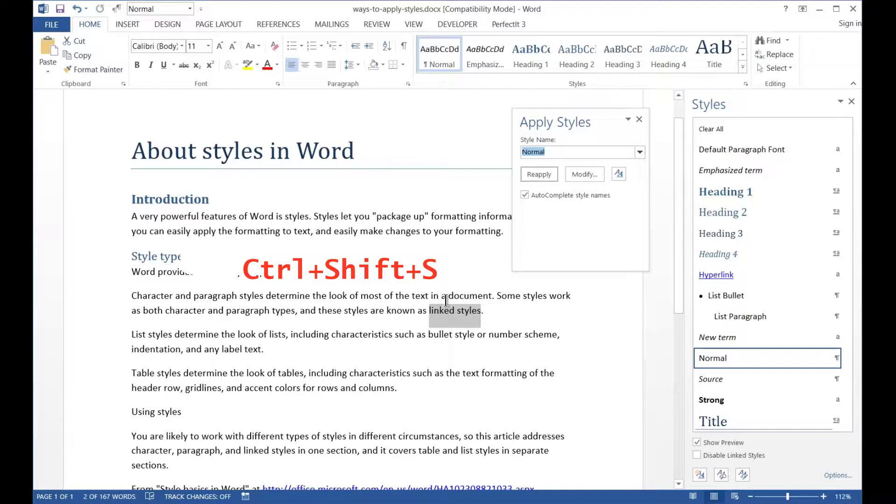
type("New term")
key("Return")
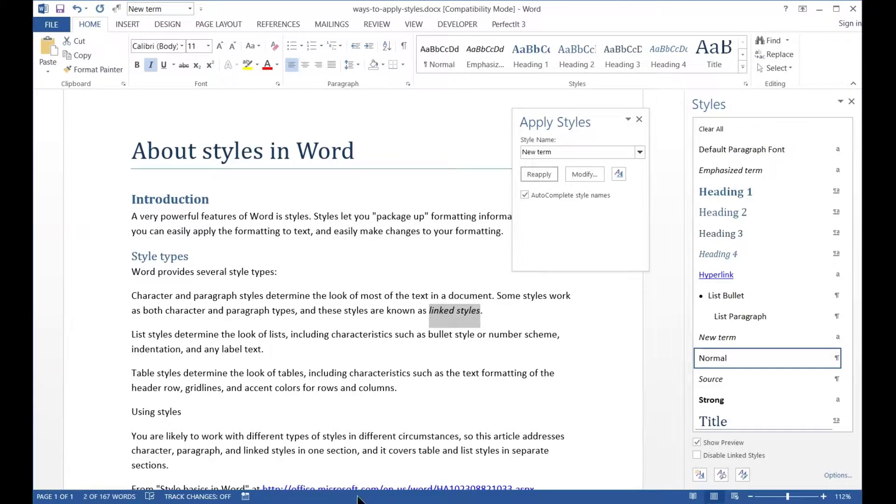
- Apply the List Bullet style to the three paragraphs on character, list and table styles through the Apply Styles window
left_click(240, 312)
key("Home")
key("Up")
key("shift+Down")
key("shift+Down")
key("shift+Down")
key("shift+Down")
key("shift+Down")
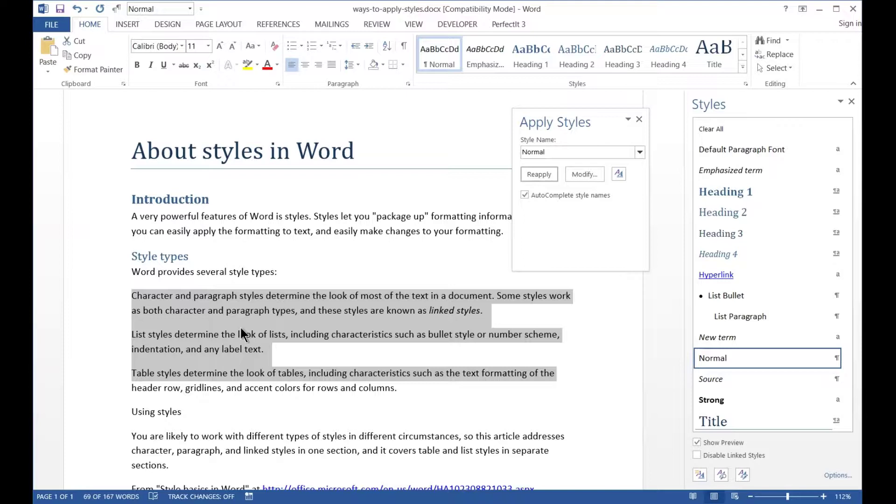
key("ctrl+shift+s")
type("List Bullet")
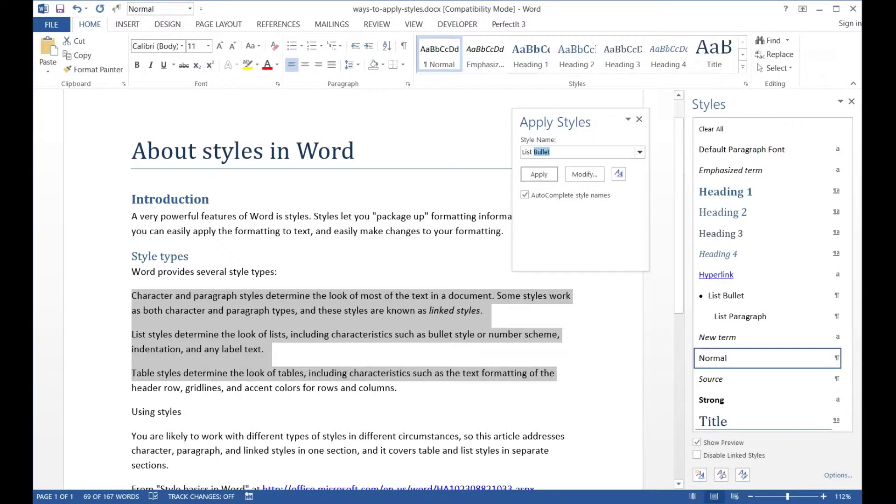
key("Return")
left_click(277, 272)
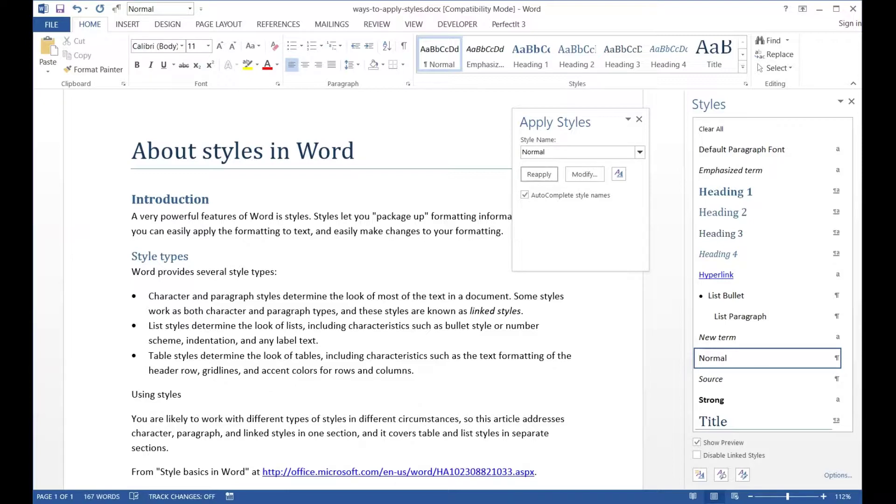
- View the style names available in the Apply Styles window, and close the window
left_click(639, 152)
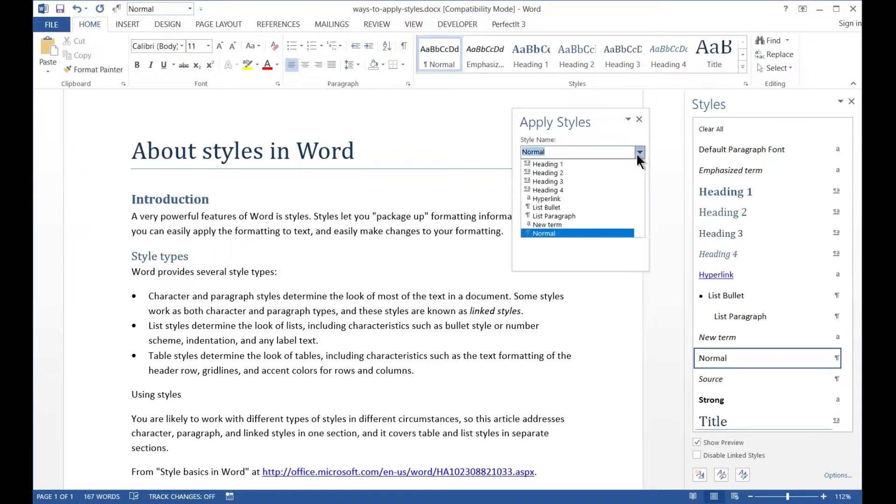
left_click(636, 152)
left_click(637, 152)
left_click(636, 119)
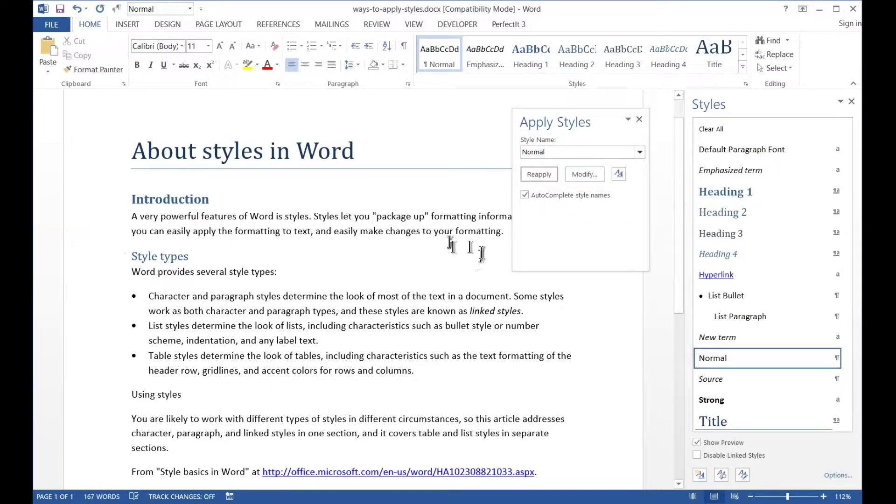
left_click(639, 119)
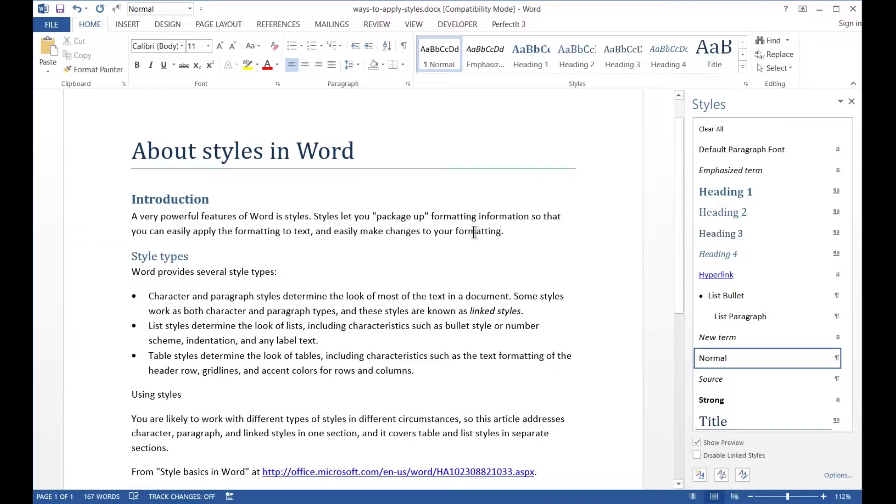
- Clear all styles from the text running from the "Introduction" heading through "Using styles"
left_click(357, 159)
key("Home")
key("Down")
key("Down")
key("Up")
key("shift+Down")
key("shift+Down")
key("shift+Down")
key("shift+Down")
key("shift+Down")
key("shift+Down")
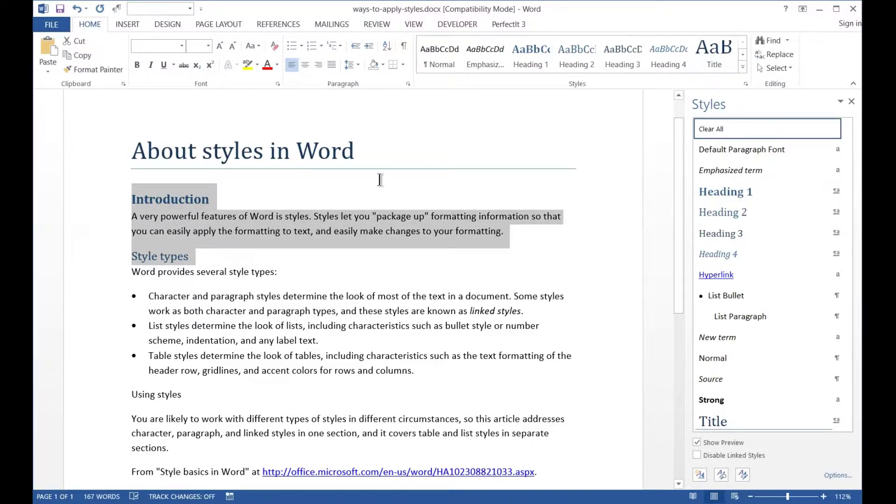
key("shift+Down")
key("shift+Down")
key("shift+Down")
key("shift+Down")
key("shift+Down")
key("shift+Down")
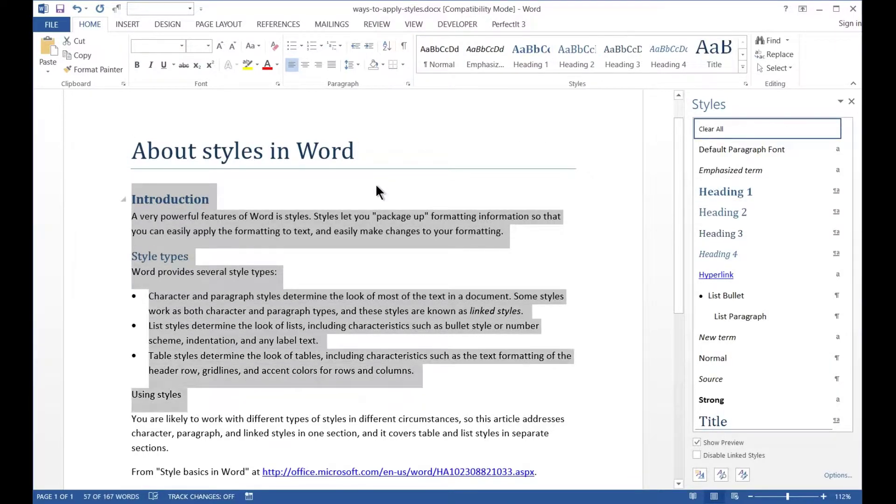
left_click(708, 124)
left_click(609, 135)
- Apply the Heading 1 style to "Introduction" and the Heading 2 style to "Style types"
left_click(172, 189)
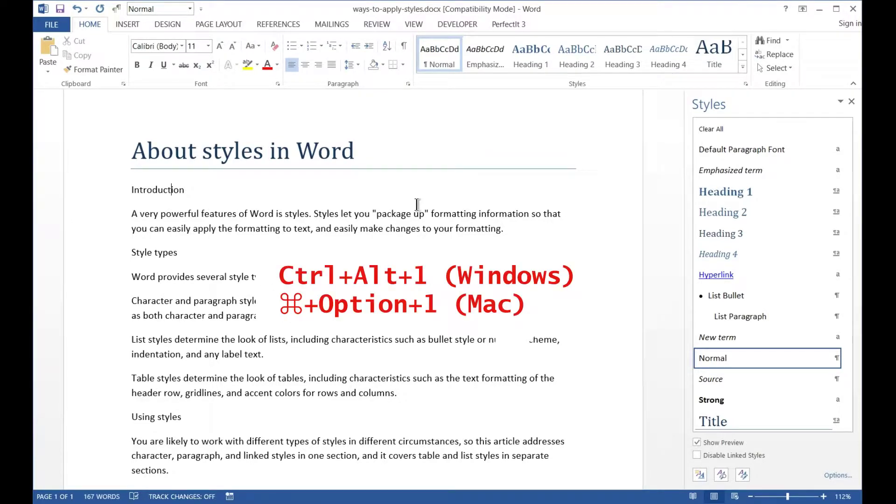
key("ctrl+alt+1")
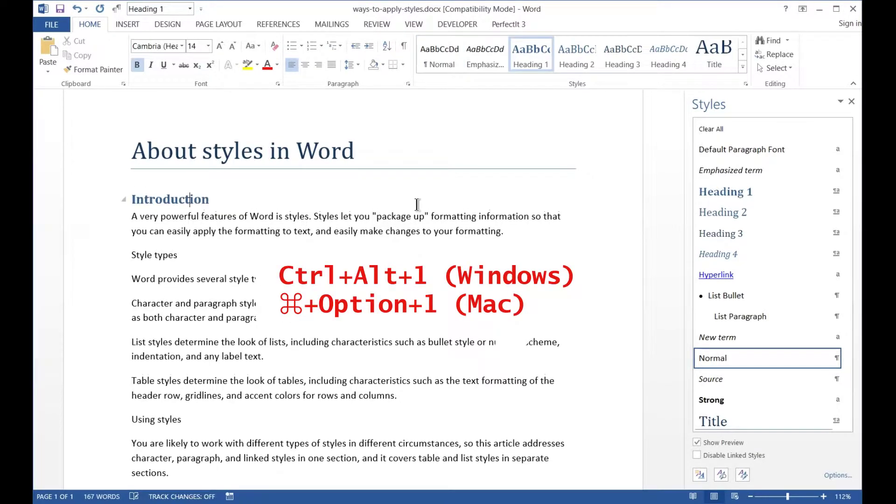
key("Down")
key("Down")
key("Down")
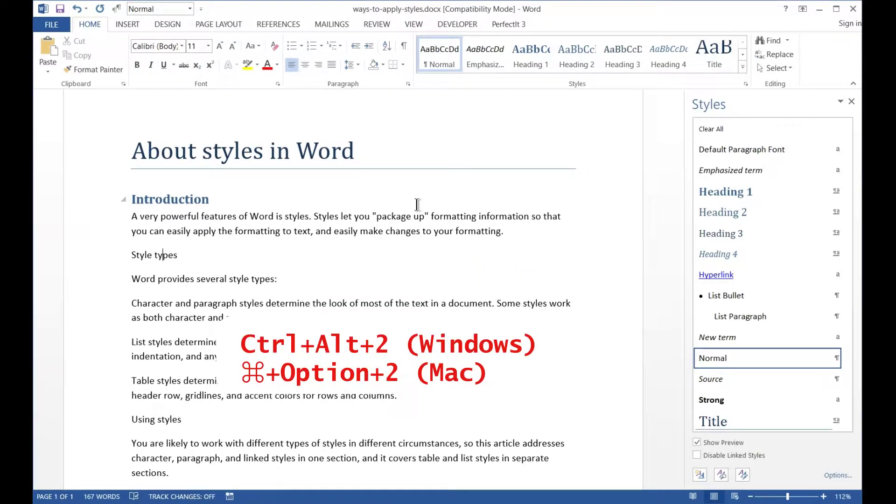
key("ctrl+alt+2")
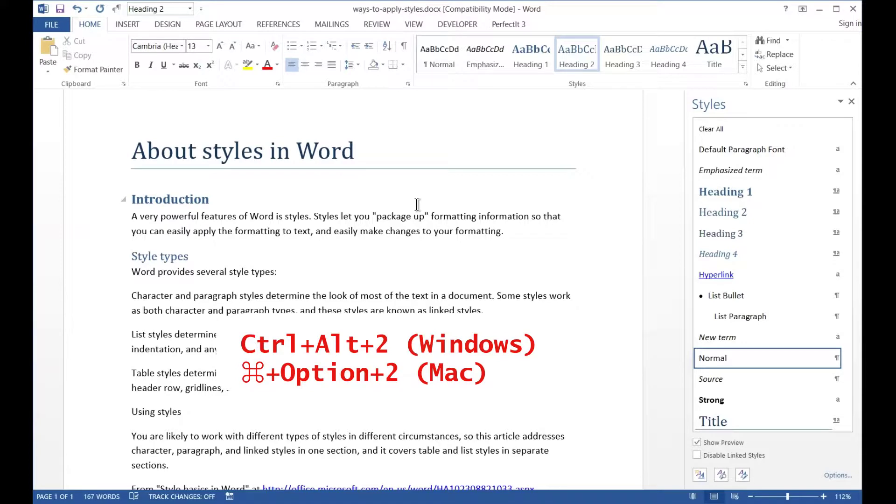
- Apply the Heading 3 style to the "Using styles" paragraph
key("Down")
key("Down")
key("Down")
key("Down")
key("Down")
key("Down")
key("Down")
key("Down")
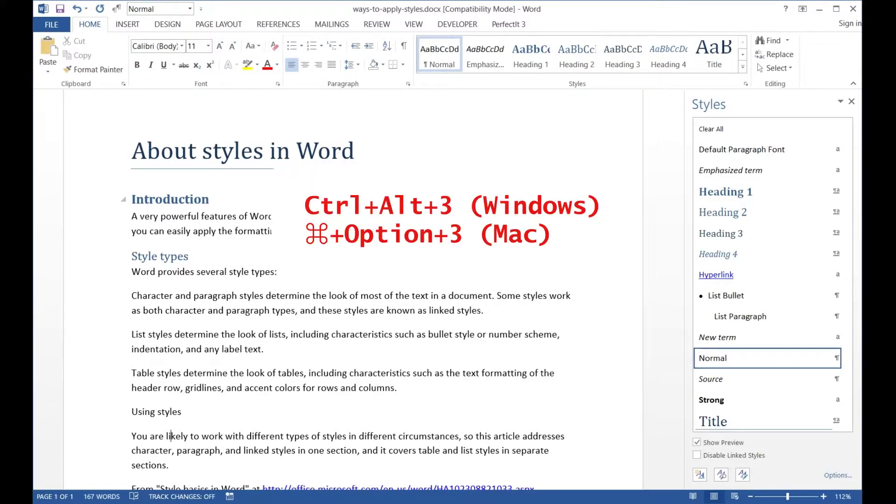
key("ctrl+alt+3")
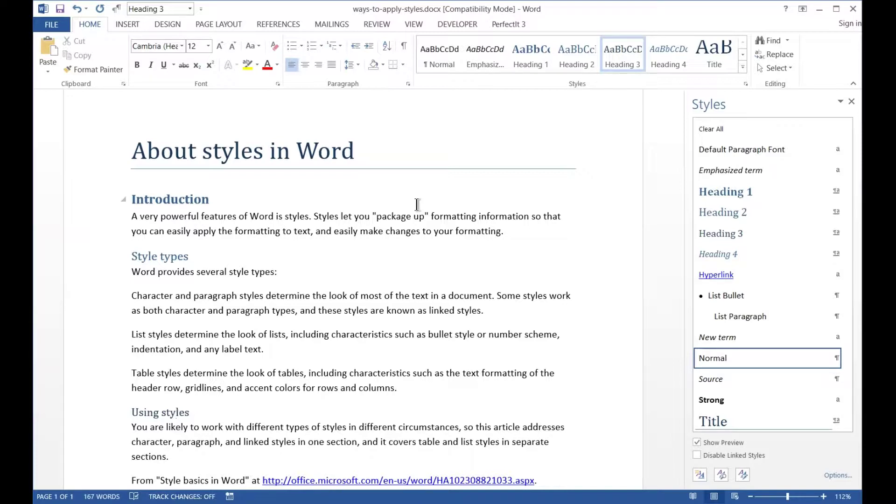
- Return the "Using styles" and "Style types" headings to the Normal style
key("Home")
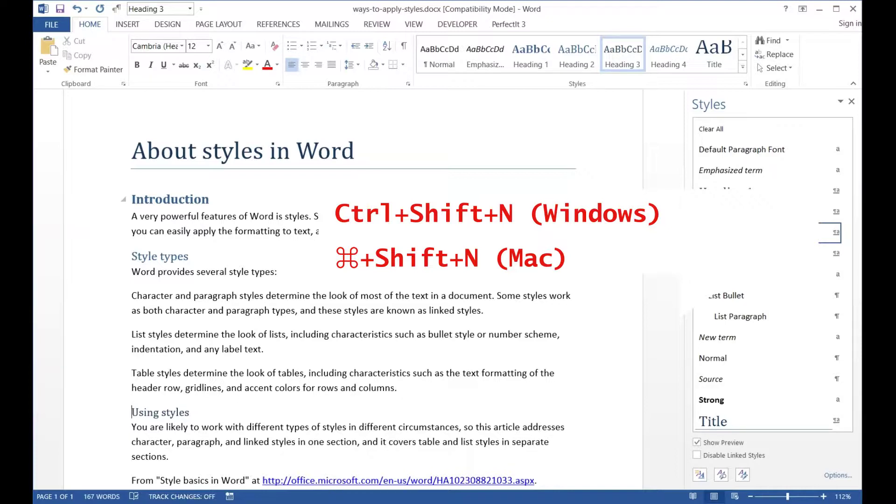
key("ctrl+shift+n")
key("ctrl+Up")
key("ctrl+Up")
key("ctrl+Up")
key("ctrl+Up")
key("ctrl+Up")
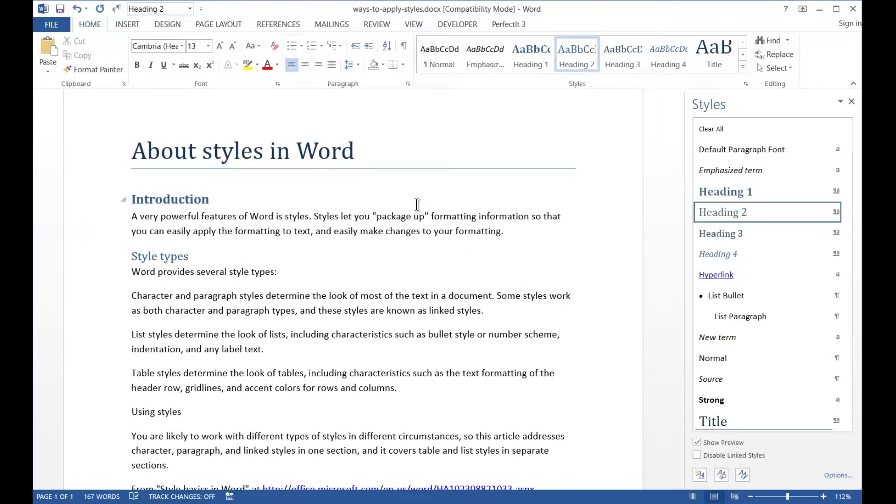
key("ctrl+shift+n")
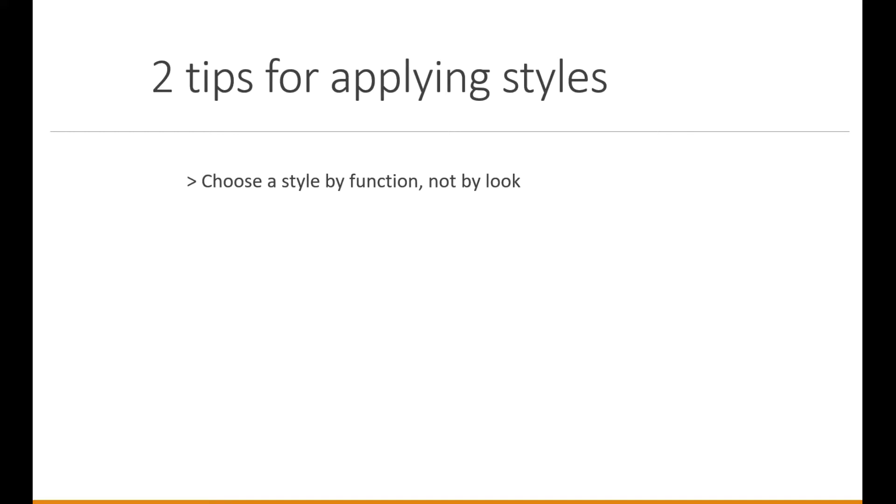
- Switch from the PowerPoint slide show to the ways-to-apply-styles.docx document in Word
key("alt+Tab")
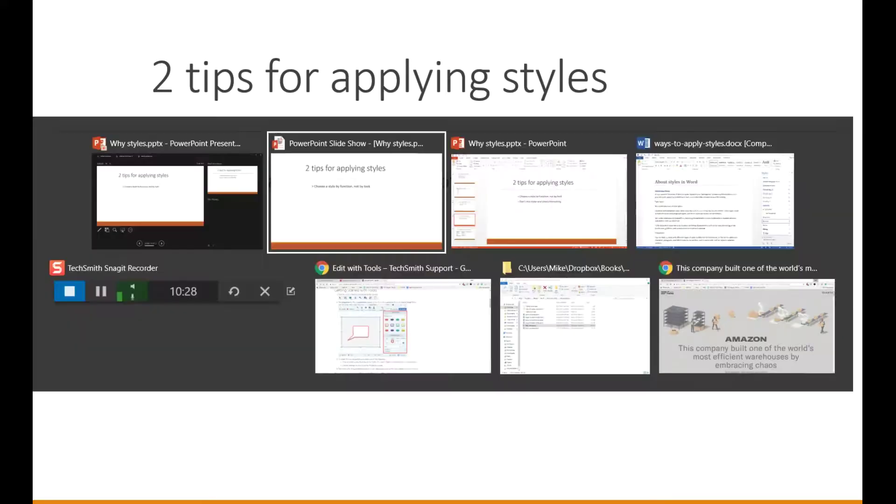
key("alt+Tab")
key("alt+Tab")
key("alt+Tab")
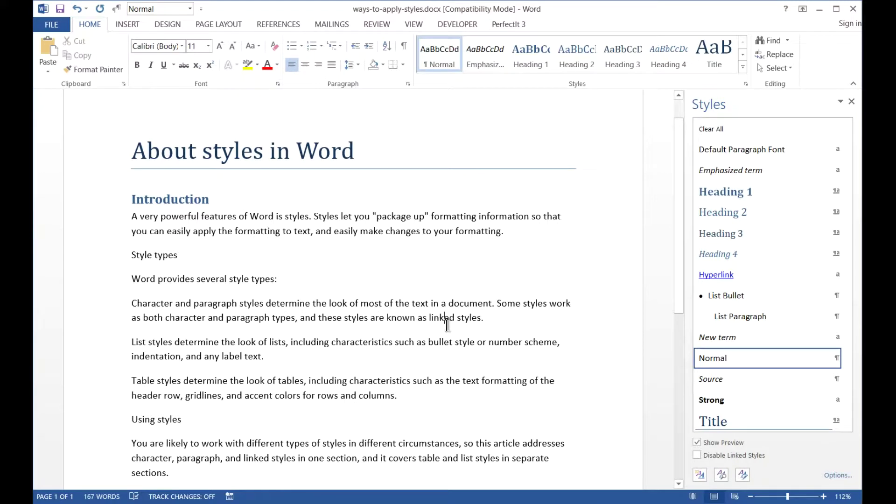
- Apply the New term style from the Styles pane to the words "linked styles"
key("shift+Left")
key("shift+Left")
key("ctrl+shift+Right")
key("ctrl+shift+Right")
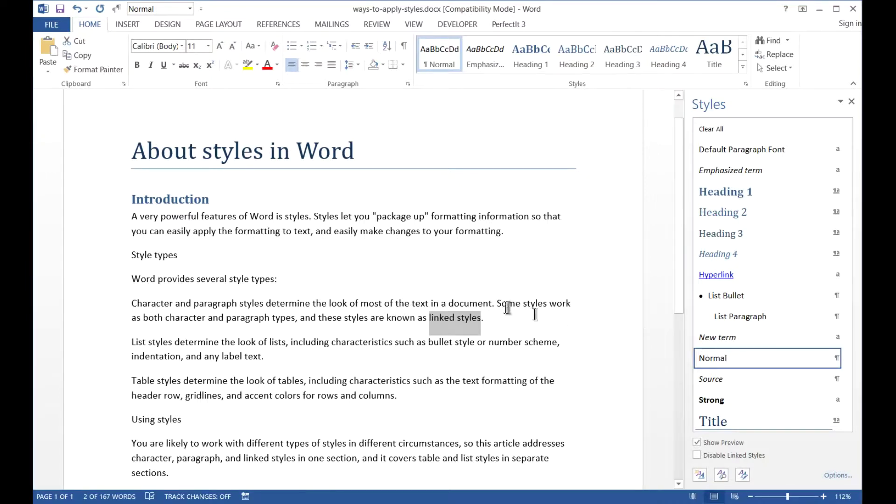
left_click(720, 338)
- Apply the New term style to the phrase "Character and paragraph styles" at the start of its paragraph
left_click(130, 309)
left_click_drag(132, 307, 263, 308)
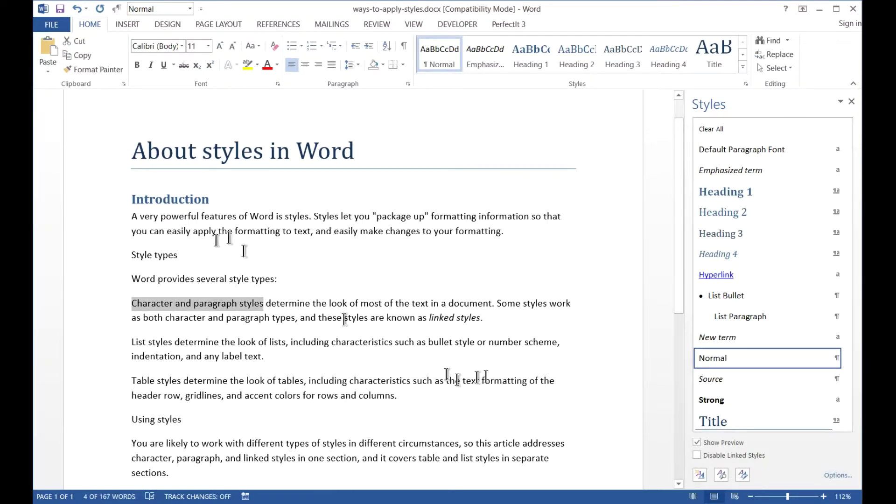
left_click(717, 337)
left_click(565, 343)
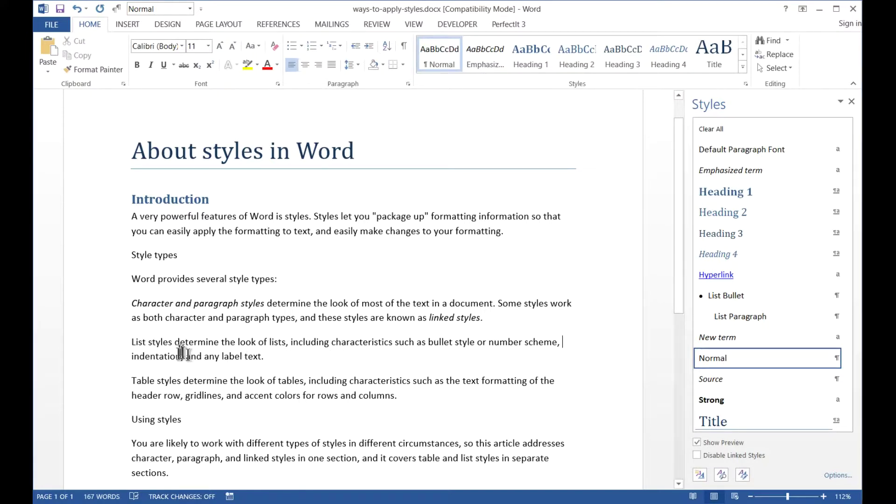
- Apply the New term style to the words "List styles" at the start of their paragraph
key("Home")
key("ctrl+shift+Right")
key("ctrl+shift+Right")
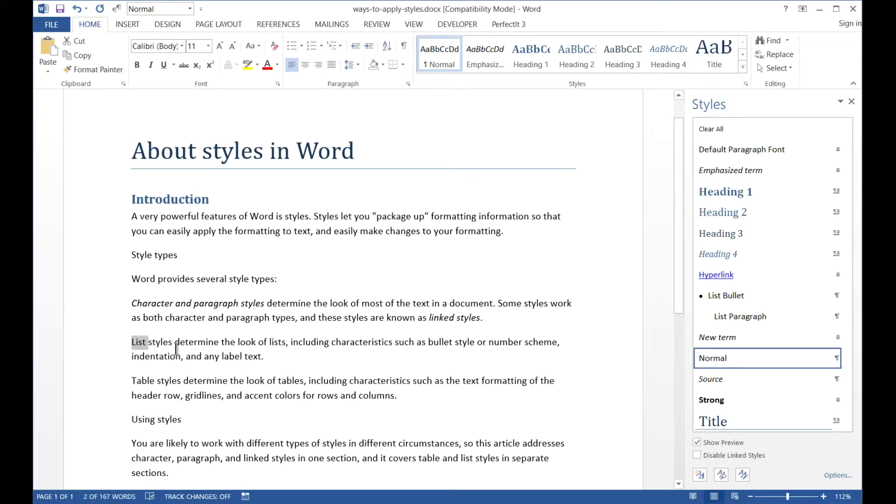
left_click(732, 336)
left_click(543, 342)
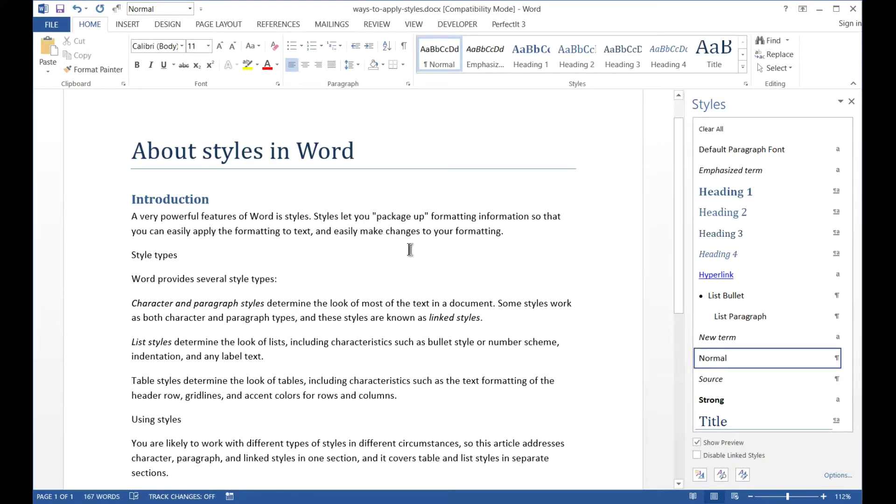
- Apply the Emphasized term style to the first "easily" in the introduction, and check which style "linked styles" uses
left_click(157, 229)
key("shift+Right")
key("shift+Right")
key("shift+Right")
key("shift+Right")
key("shift+Right")
key("shift+Right")
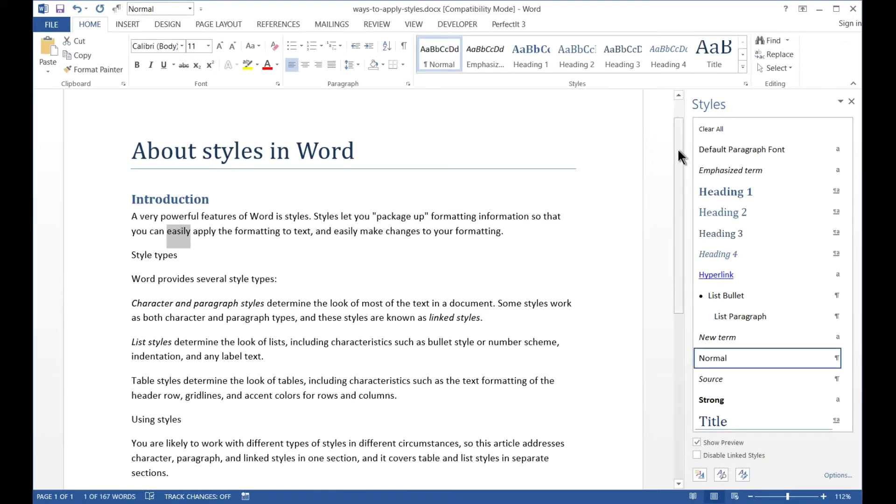
left_click(728, 170)
left_click(321, 229)
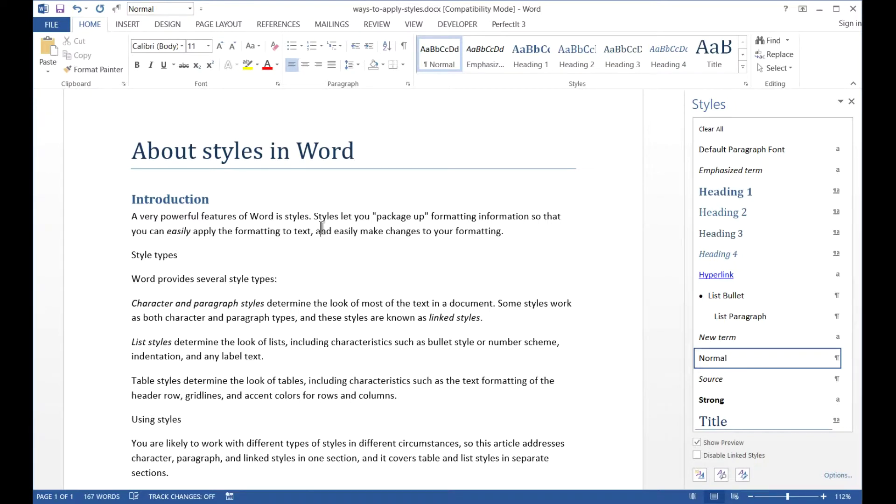
left_click(457, 318)
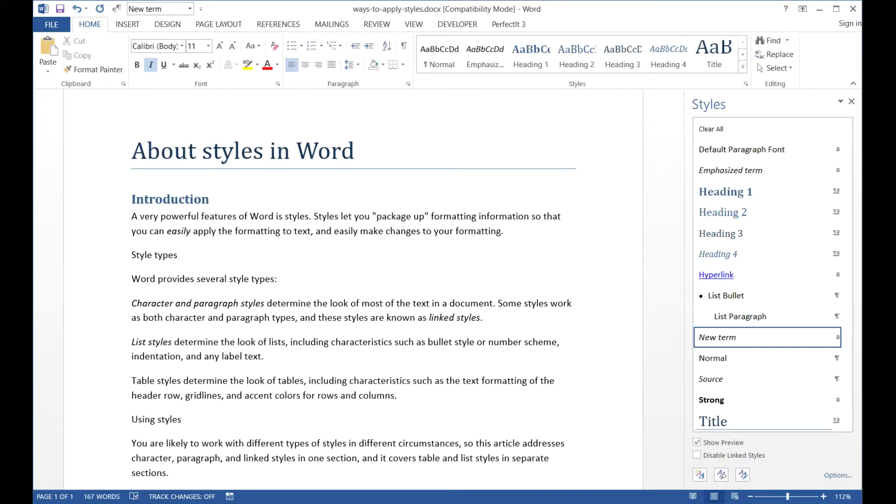
mouse_move(789, 341)
- Switch back to the PowerPoint slide show and reveal the second tip for applying styles
left_click(380, 503)
mouse_move(363, 498)
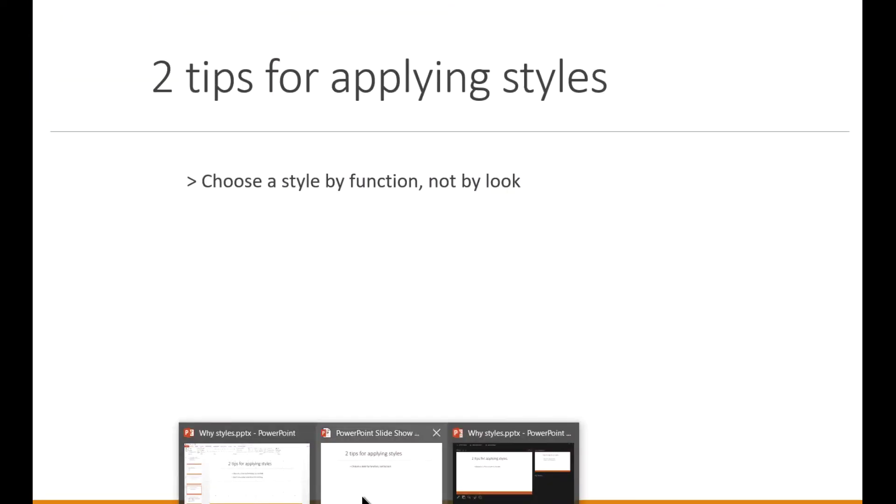
left_click(363, 498)
key("Right")
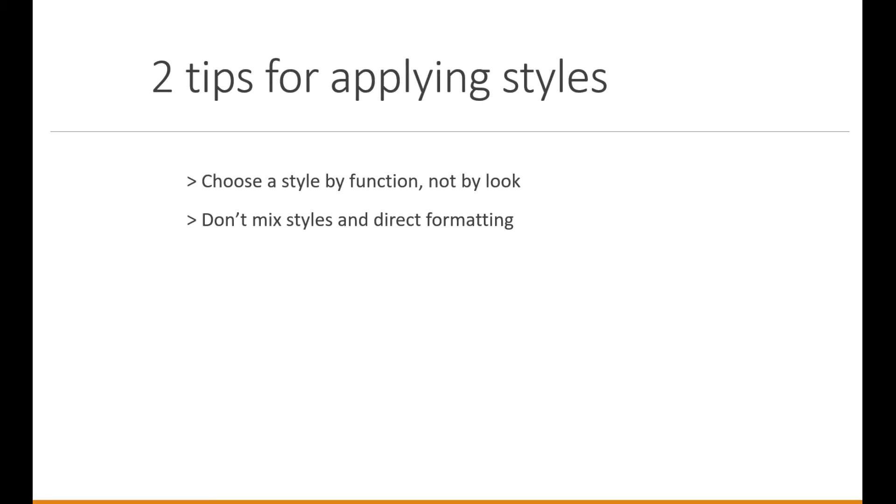
- Switch back to the Word document and apply the Emphasized term style to the word "very" in the introduction's first sentence
key("alt+Tab")
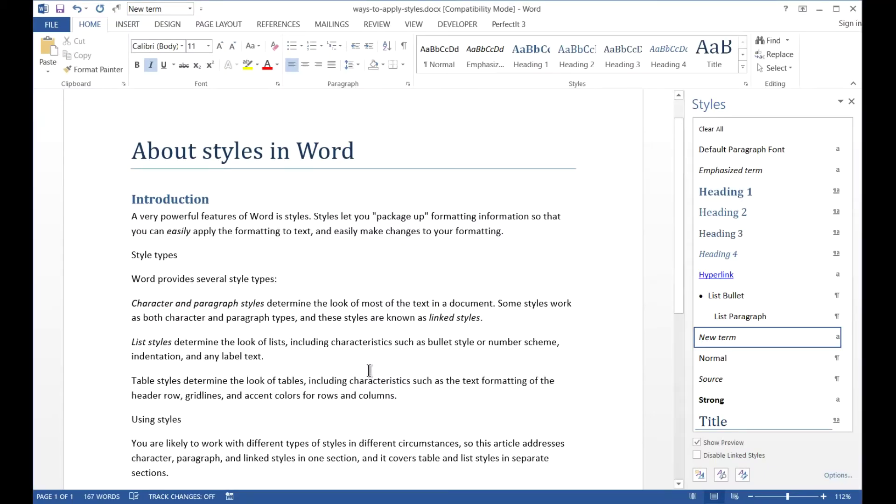
left_click(129, 220)
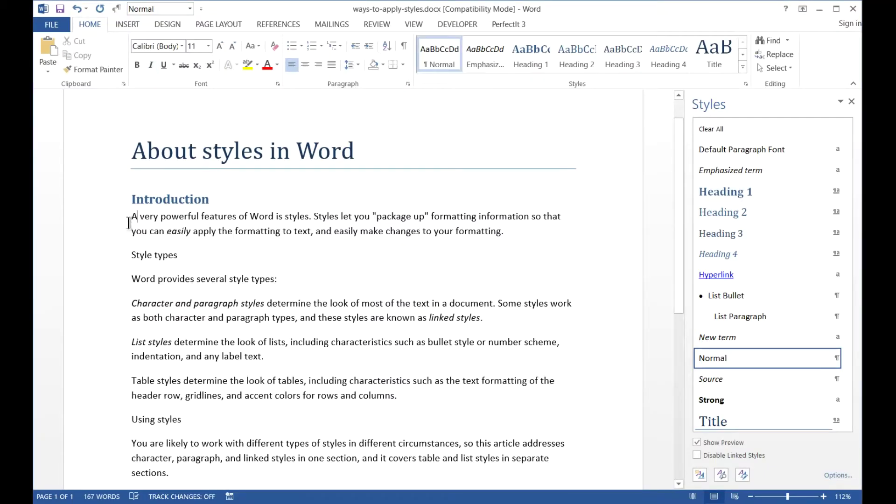
key("shift+Right")
key("shift+Right")
key("shift+Right")
key("shift+Right")
key("Left")
key("shift+Right")
key("shift+Right")
key("shift+Right")
key("shift+Right")
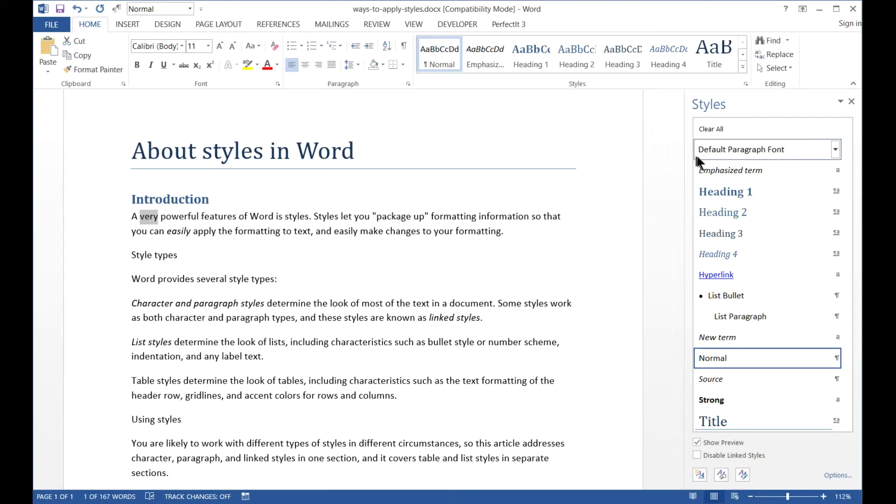
mouse_move(720, 171)
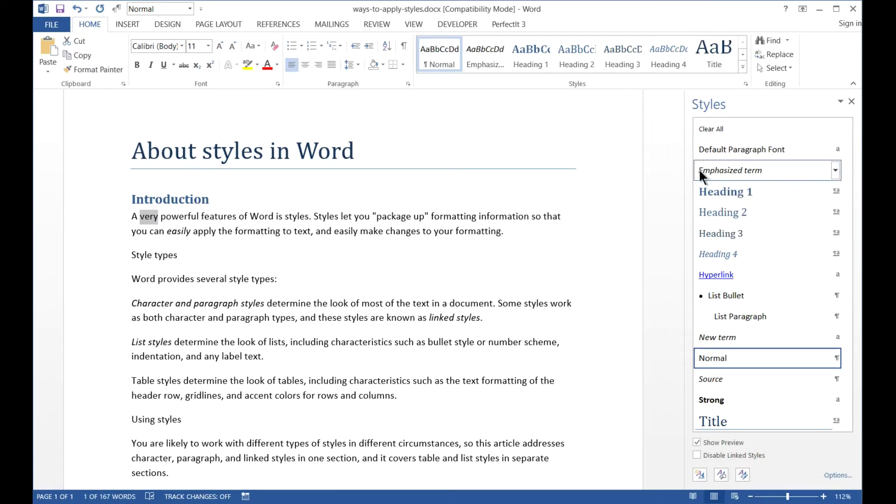
left_click(700, 173)
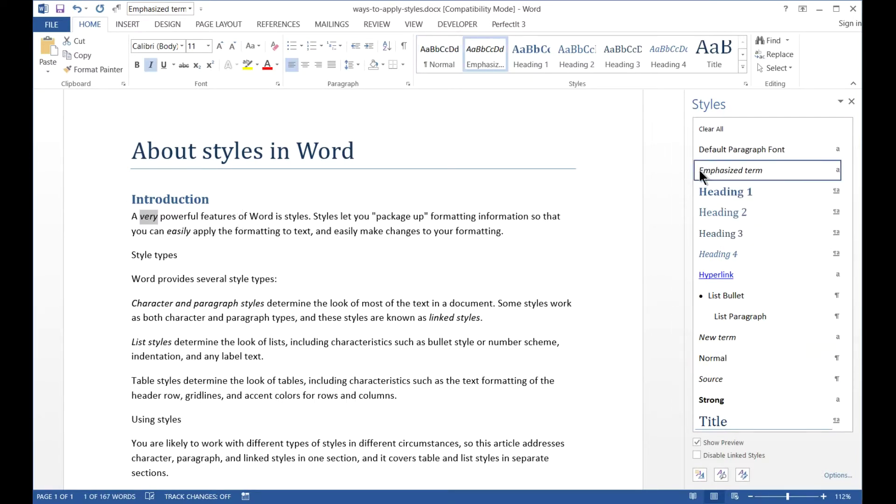
left_click(151, 216)
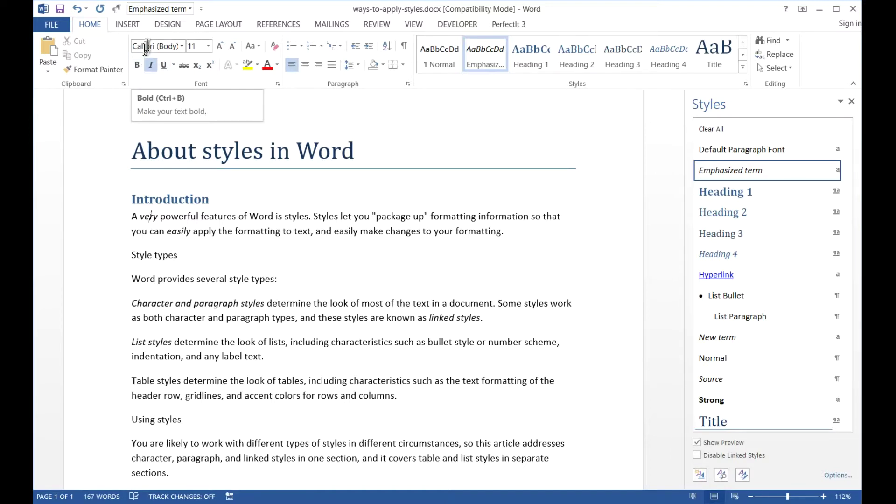
left_click(138, 65)
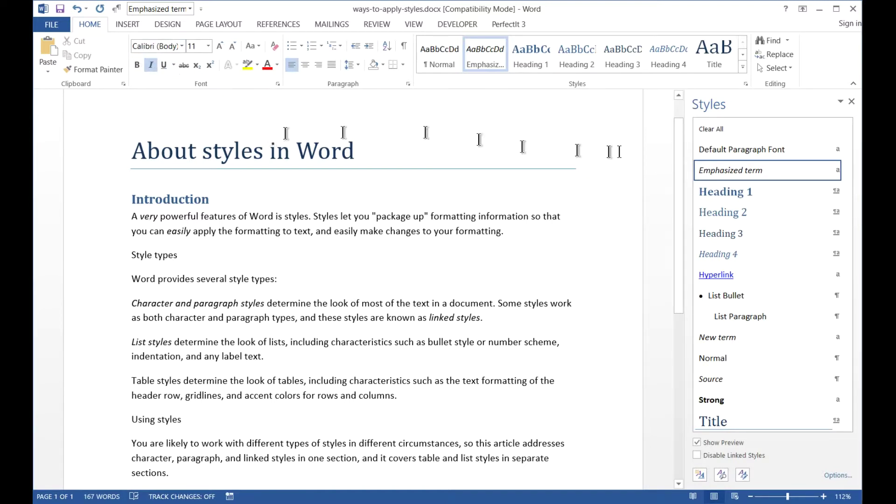